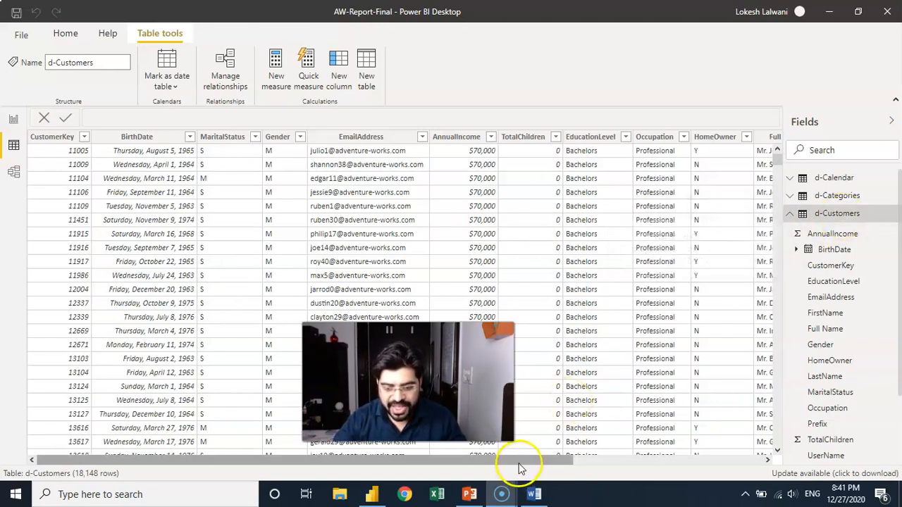
pyautogui.moveTo(523, 461); pyautogui.dragTo(578, 457)
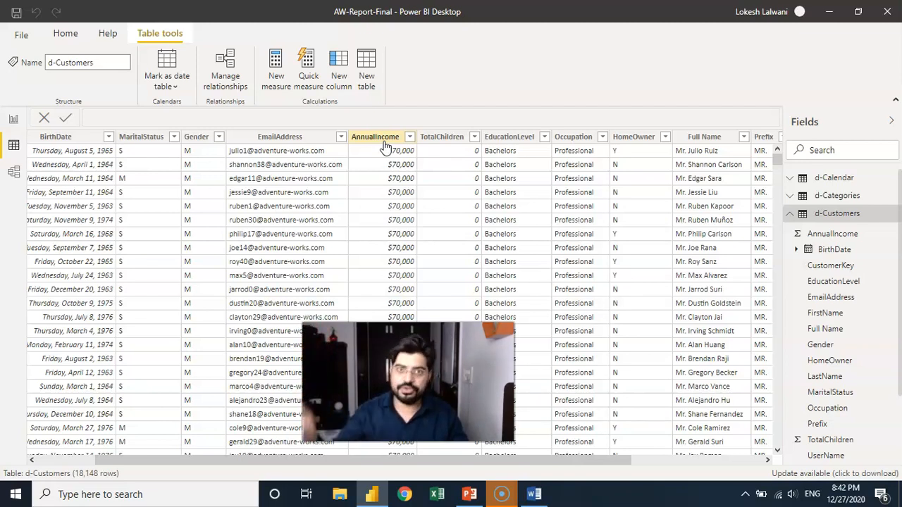
pyautogui.click(451, 137)
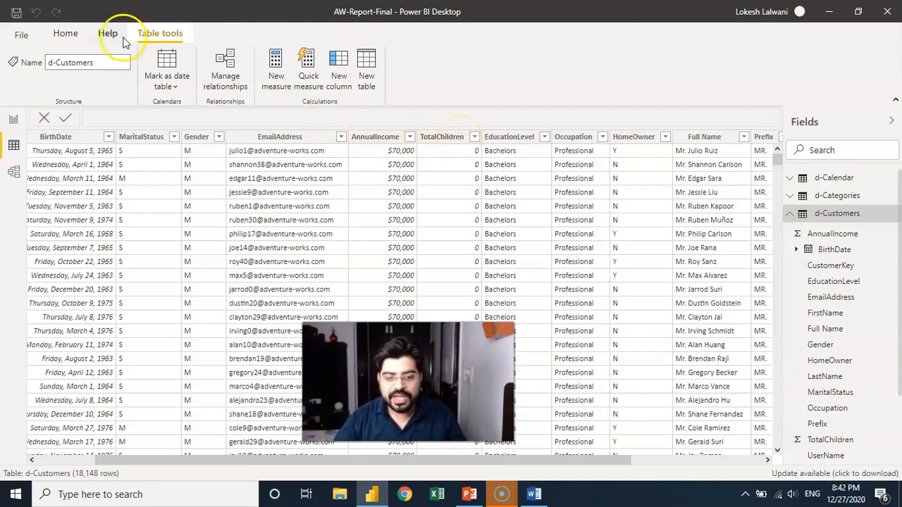
pyautogui.click(168, 36)
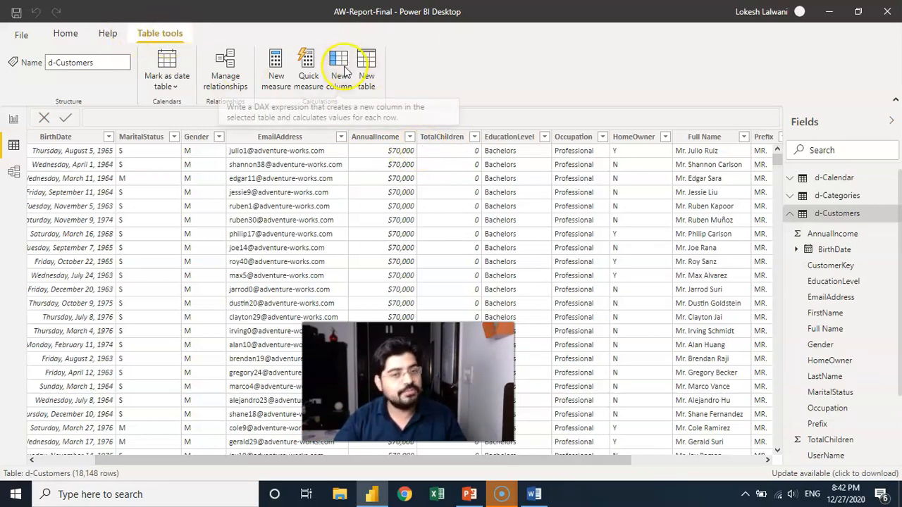
pyautogui.rightClick(584, 139)
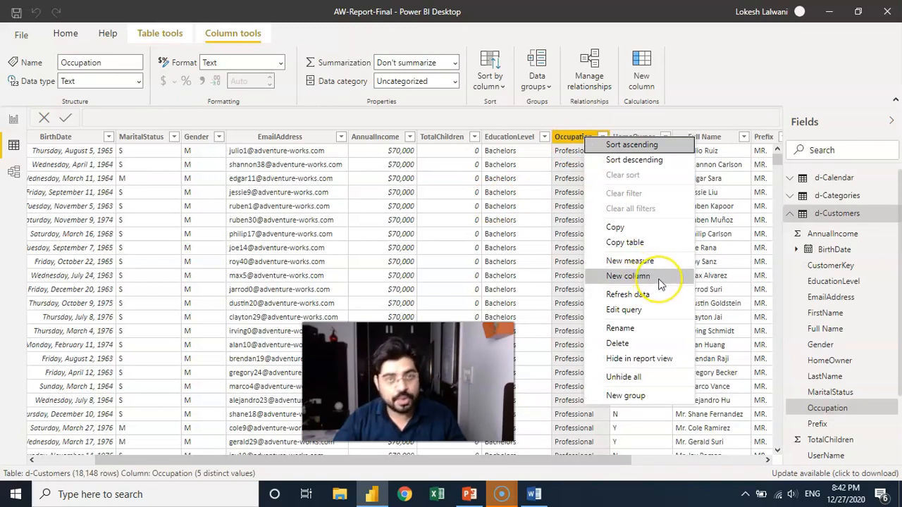
pyautogui.rightClick(833, 236)
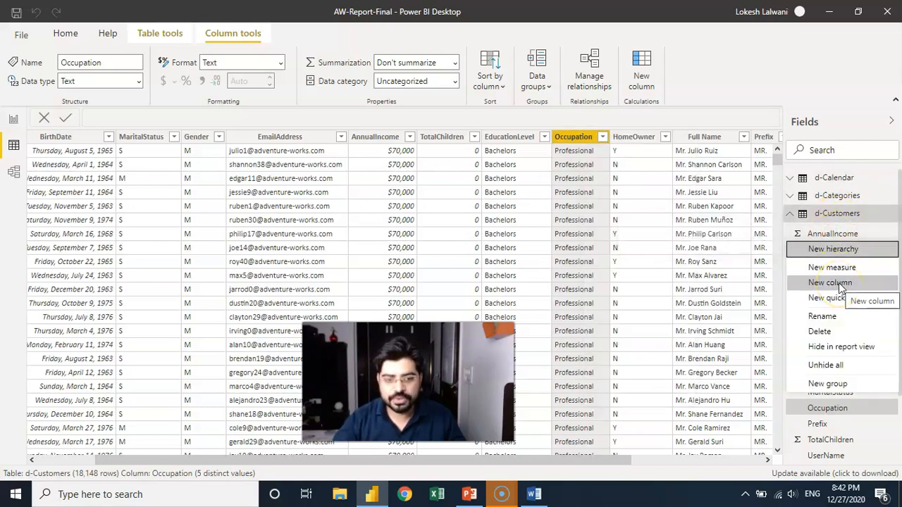
# Create a new calculated column named Target Customer in the d-Customers table
pyautogui.click(67, 34)
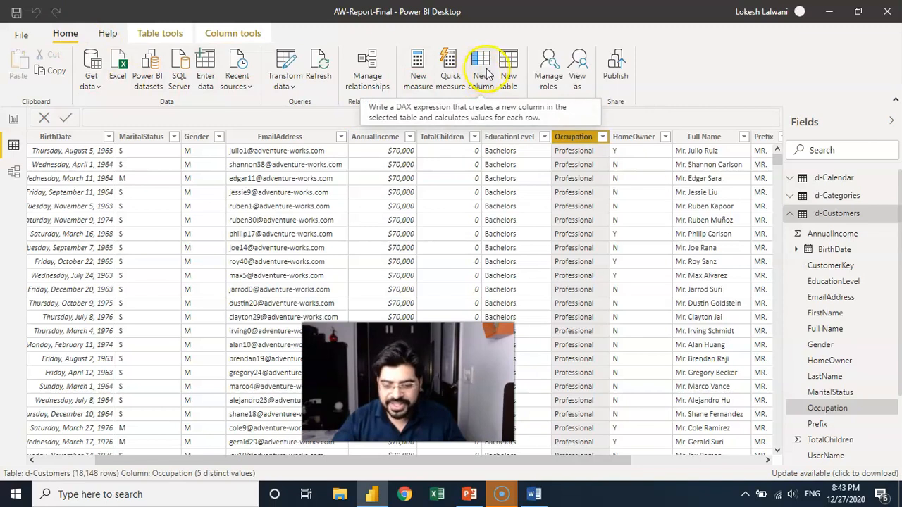
pyautogui.click(480, 68)
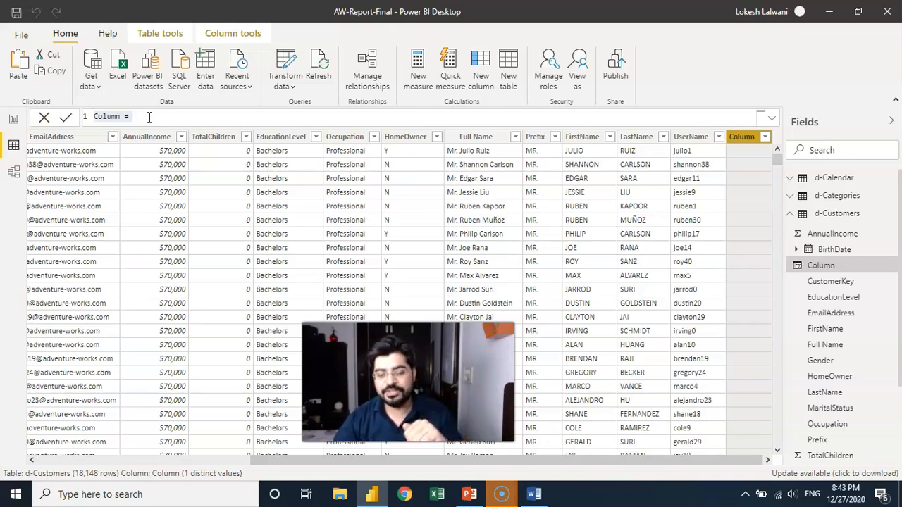
pyautogui.click(148, 116)
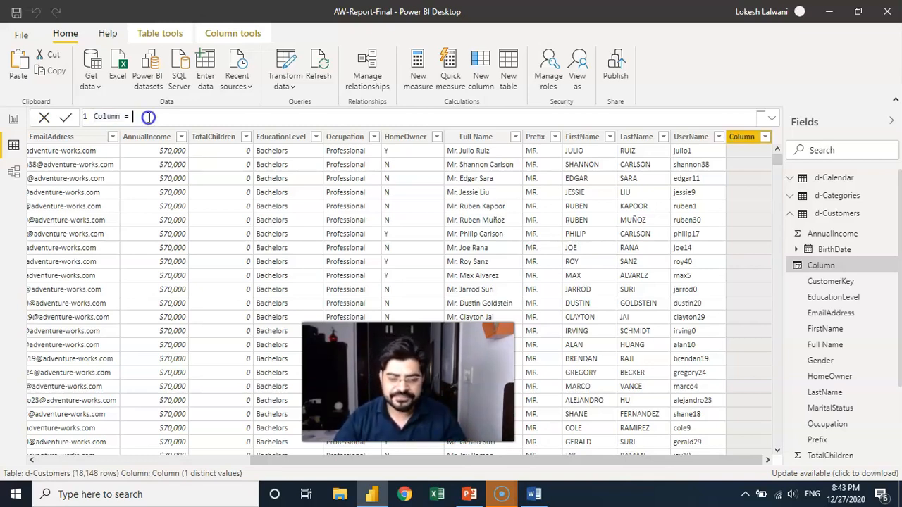
pyautogui.moveTo(149, 117); pyautogui.dragTo(95, 117)
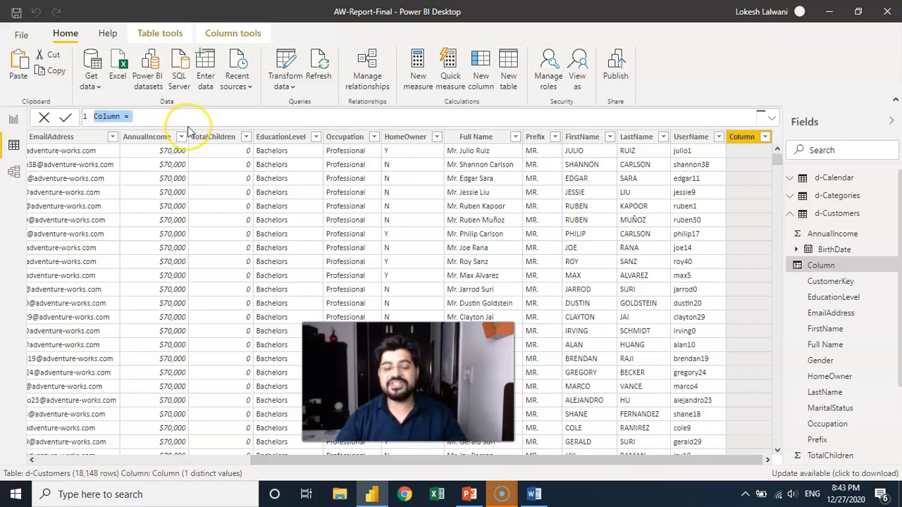
pyautogui.write('T')
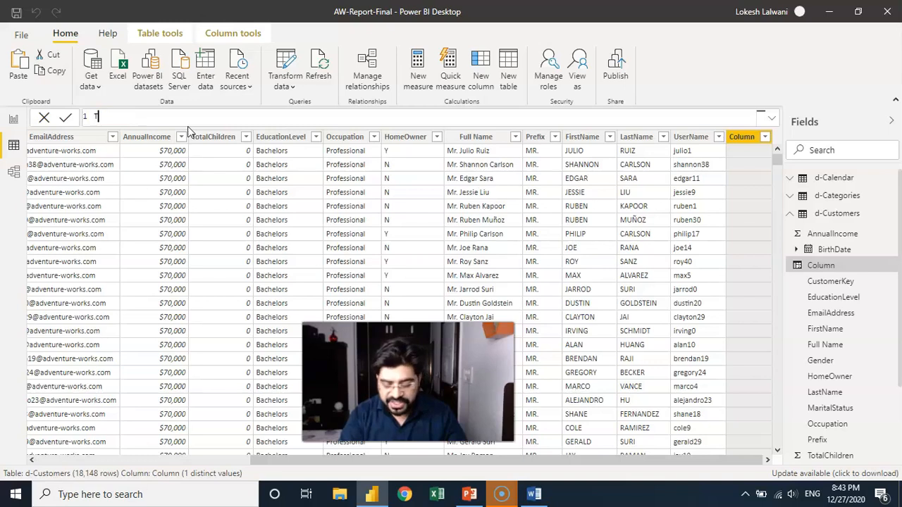
pyautogui.write('arget')
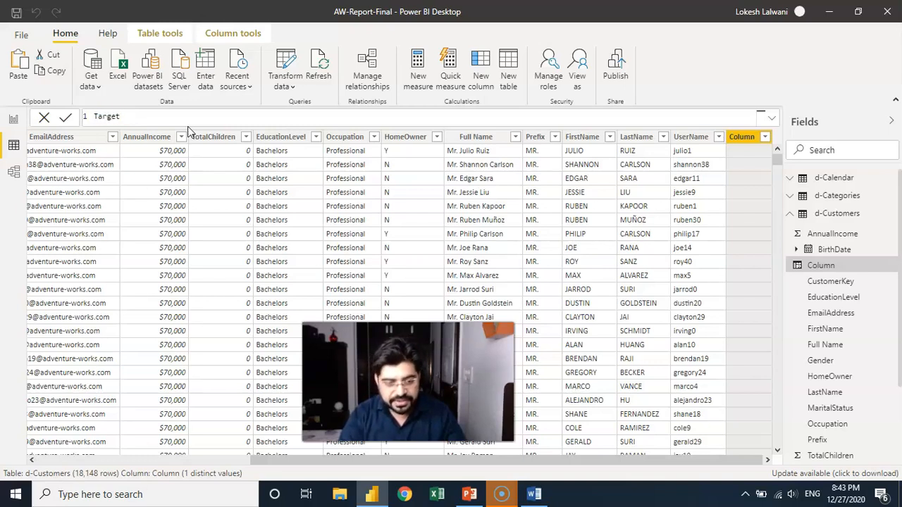
pyautogui.write(' Customer')
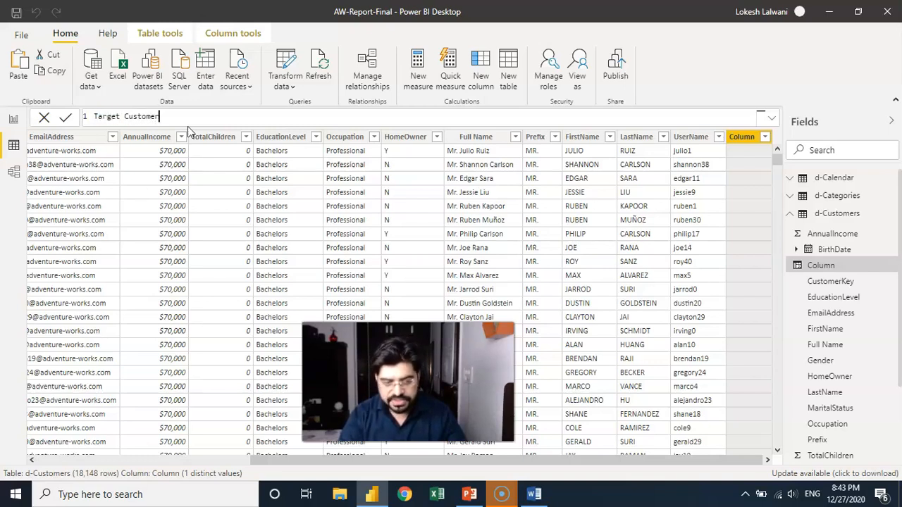
# Begin the Target Customer formula with an IF function testing whether 'd-Customers'[AnnualIncome]>=50000
pyautogui.write(' = i')
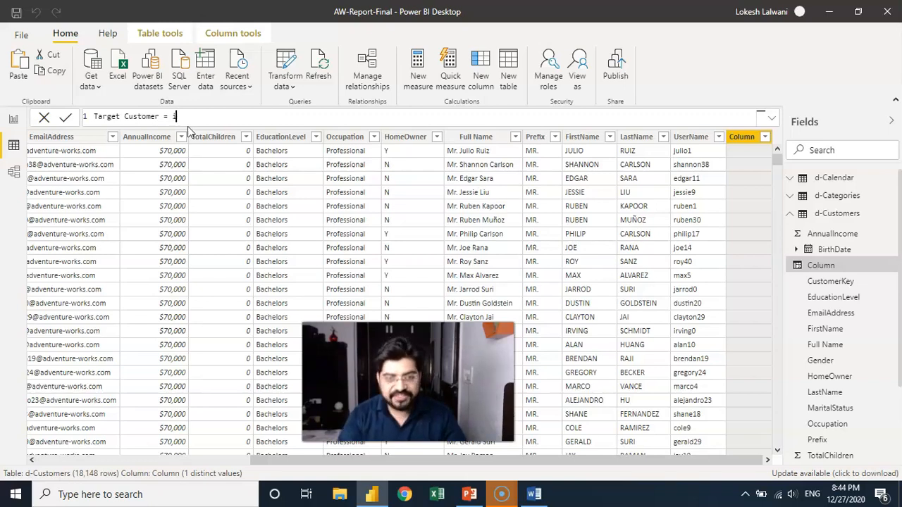
pyautogui.write('f')
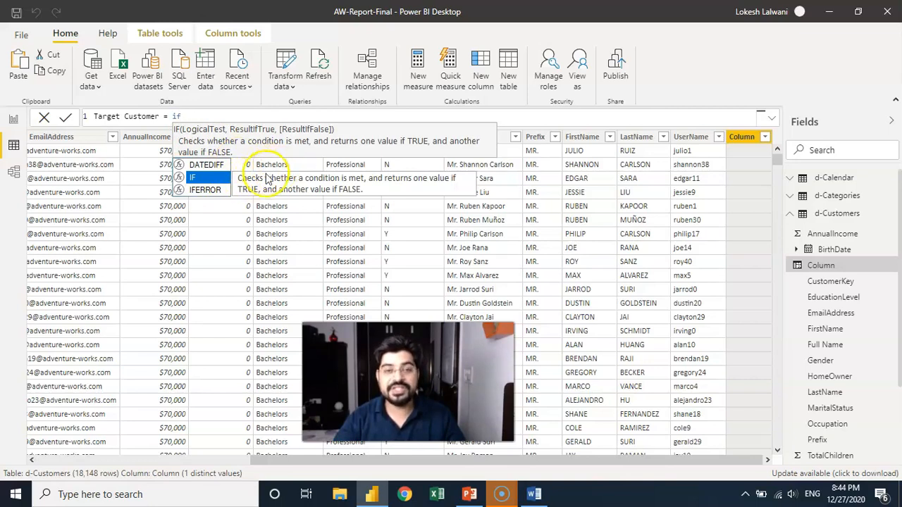
pyautogui.press('Tab')
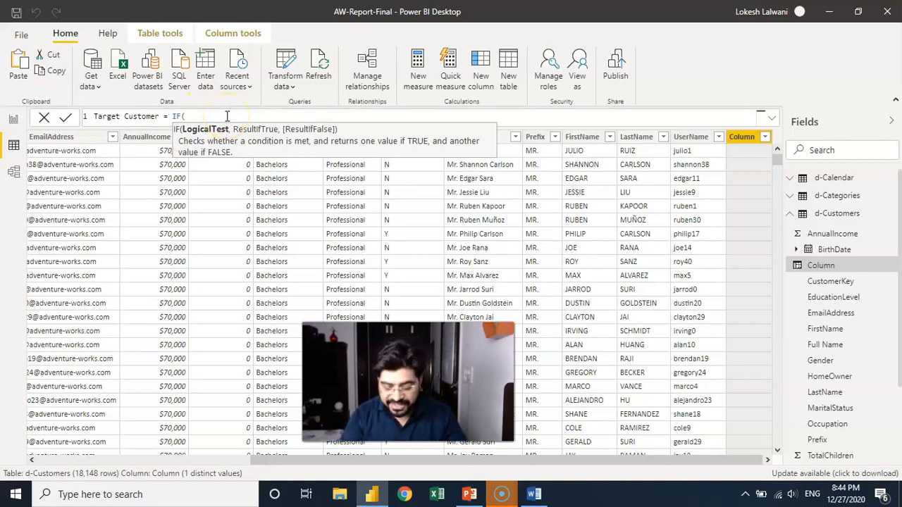
pyautogui.write('com')
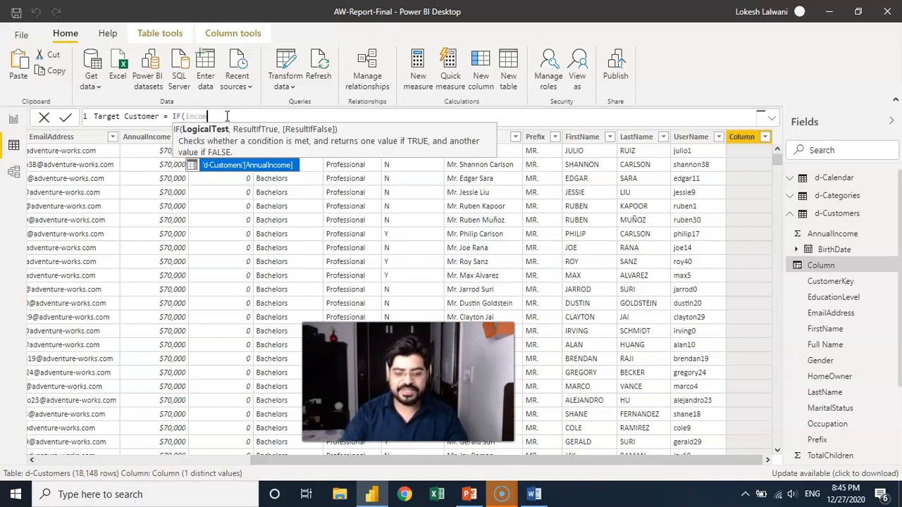
pyautogui.press('Tab')
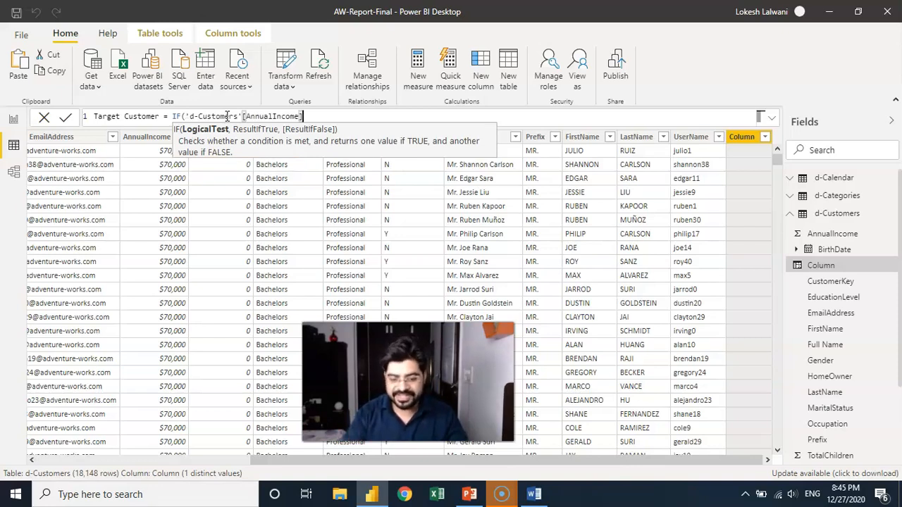
pyautogui.write('>=50000')
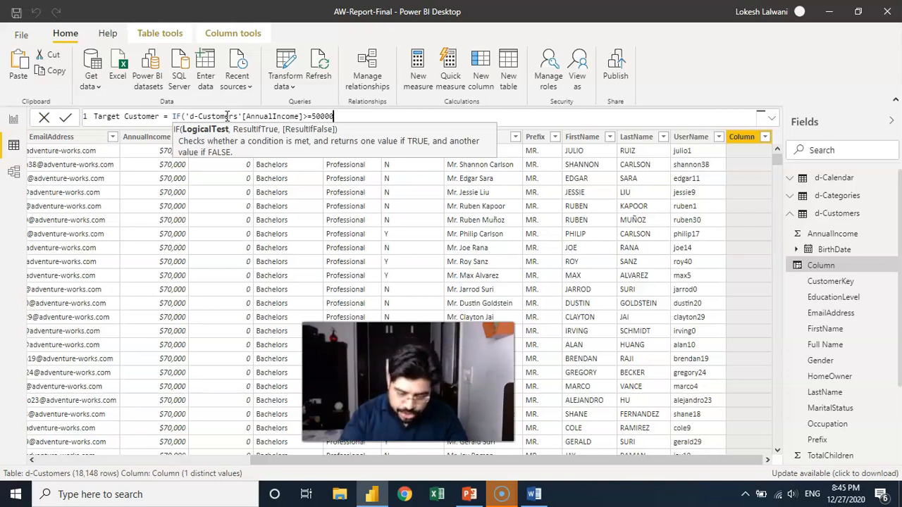
# Complete the IF formula with "Yes" as the true result and "No" as the false result, and commit it
pyautogui.write(',')
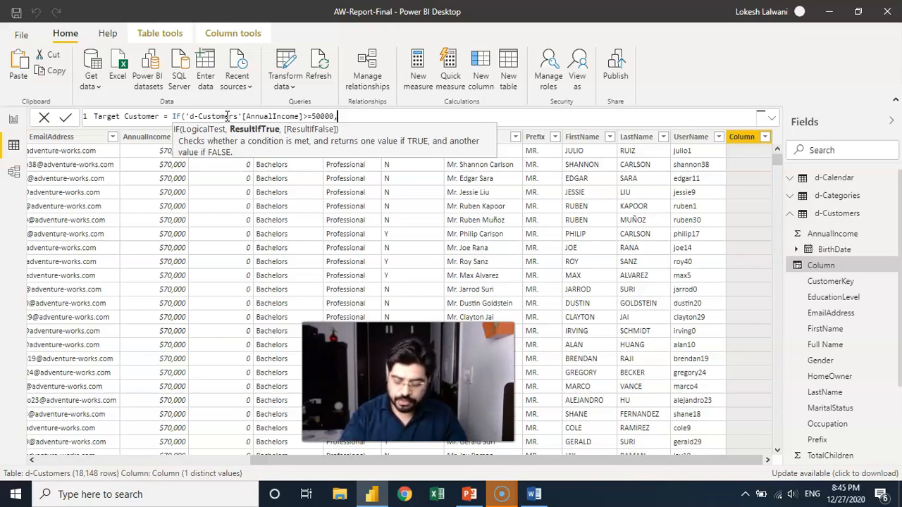
pyautogui.write('"Yes')
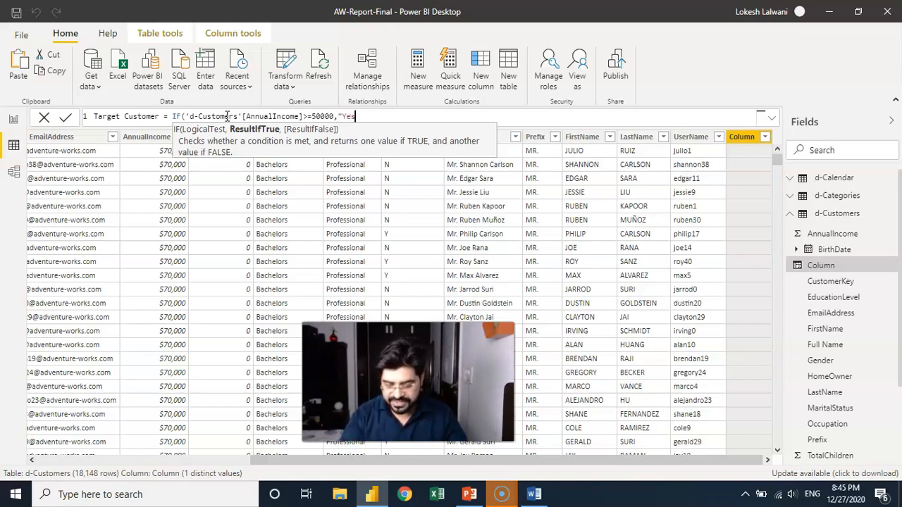
pyautogui.write('",')
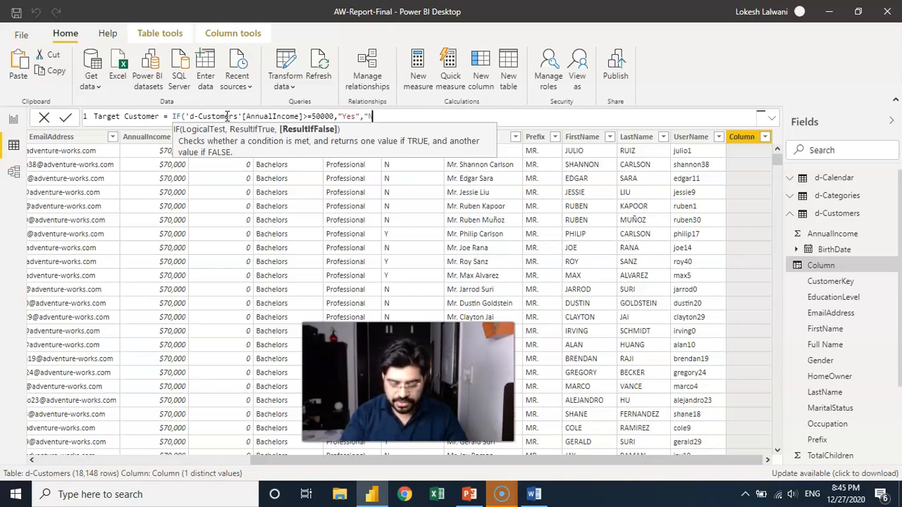
pyautogui.write('"No"')
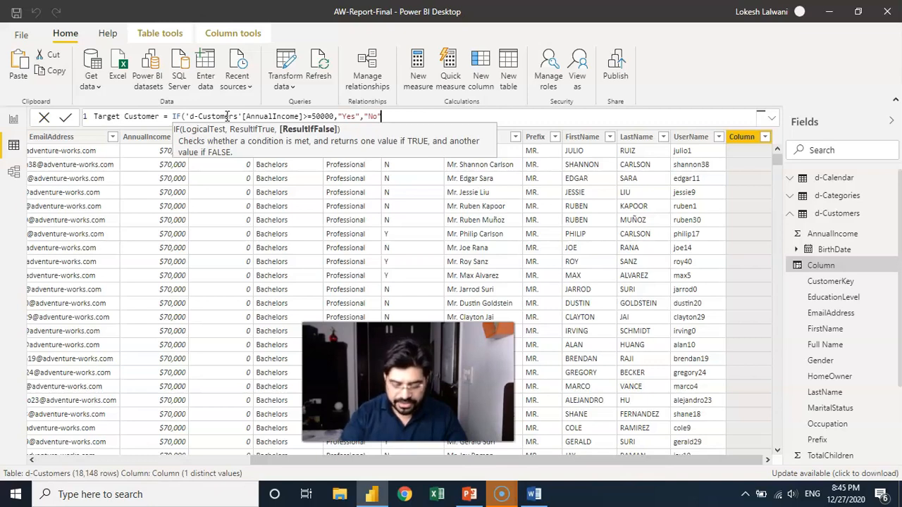
pyautogui.write(')')
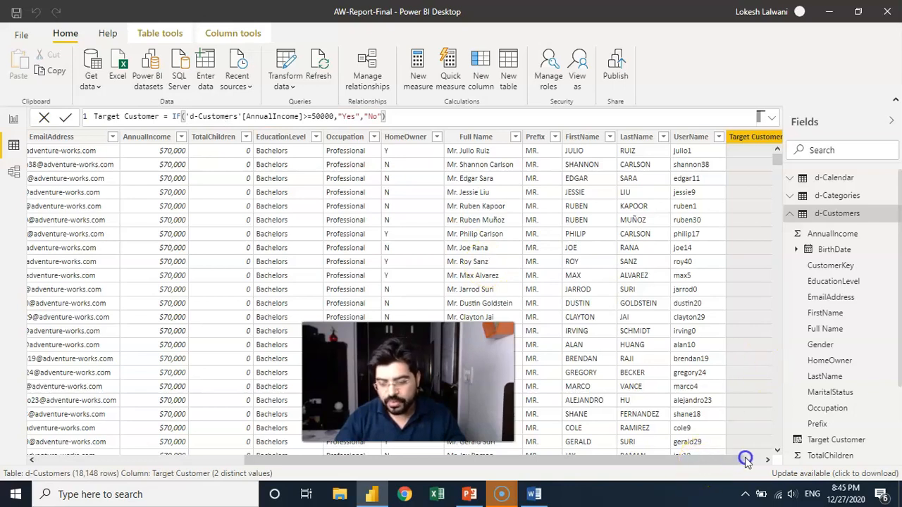
pyautogui.moveTo(745, 459); pyautogui.dragTo(759, 458)
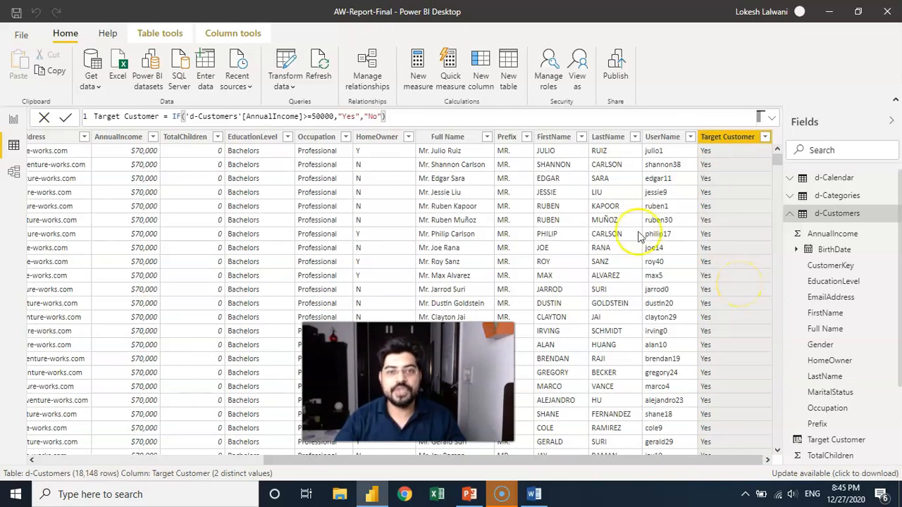
# On report Page 1, add a table visual in the empty area below the territory tables, make it taller, and show Target Customer in it
pyautogui.click(15, 124)
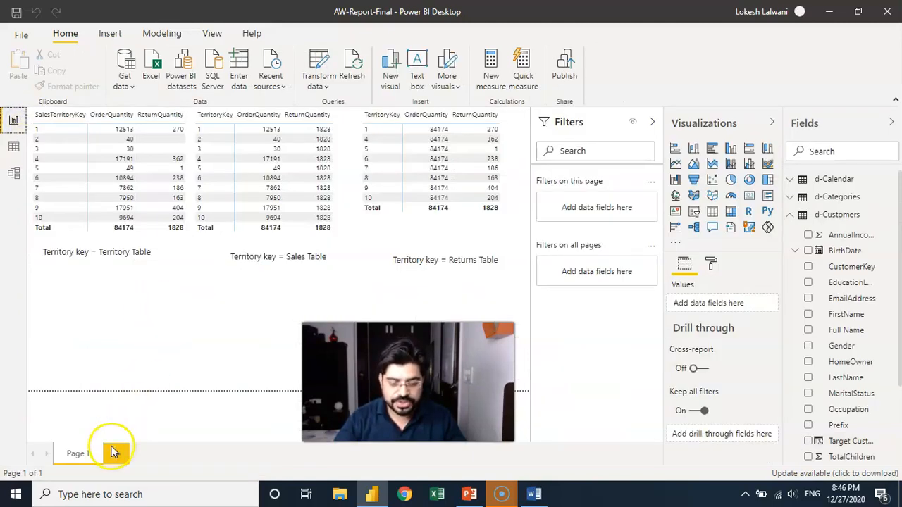
pyautogui.click(187, 327)
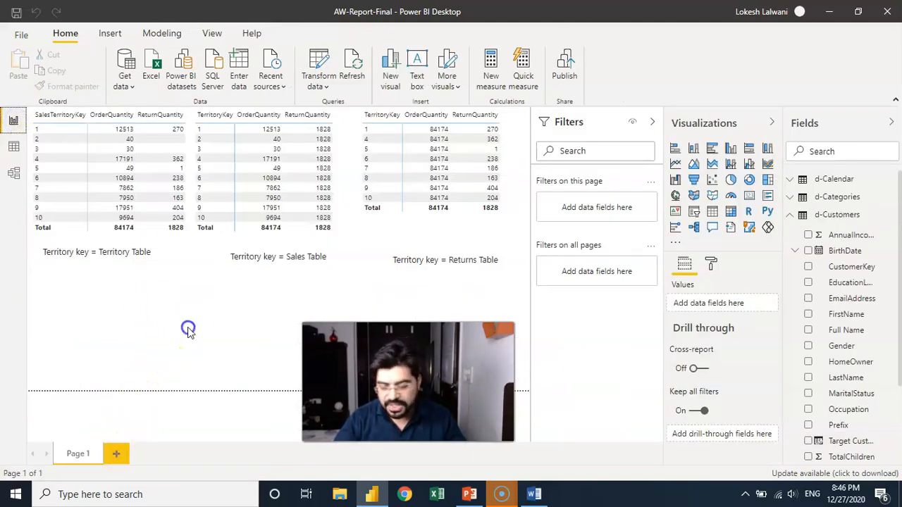
pyautogui.click(731, 213)
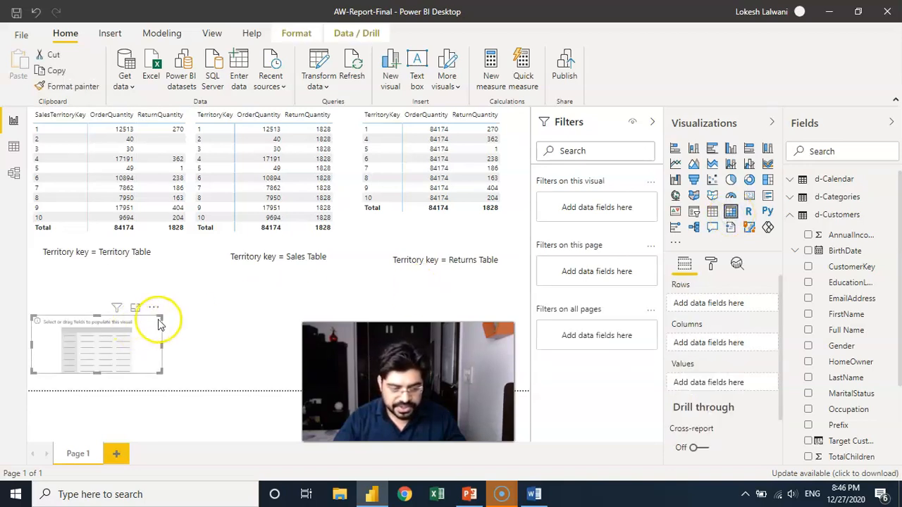
pyautogui.moveTo(161, 317); pyautogui.dragTo(162, 298)
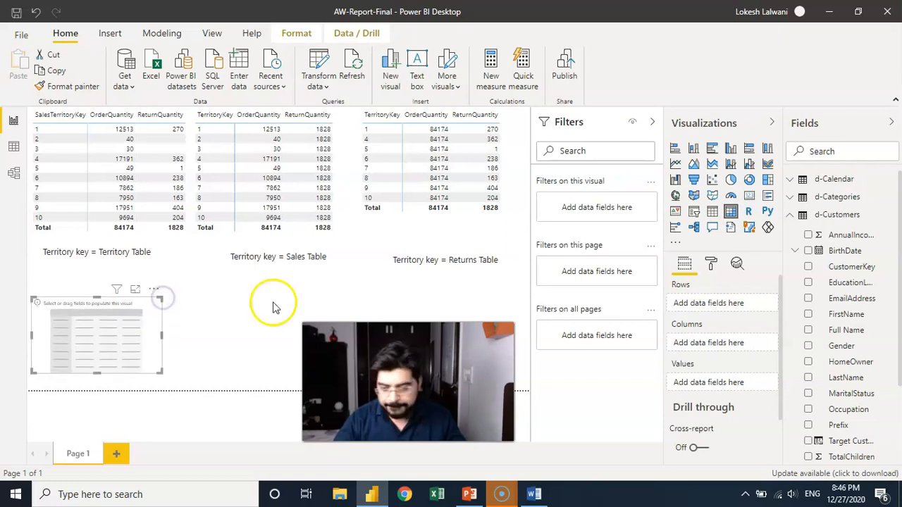
pyautogui.click(712, 212)
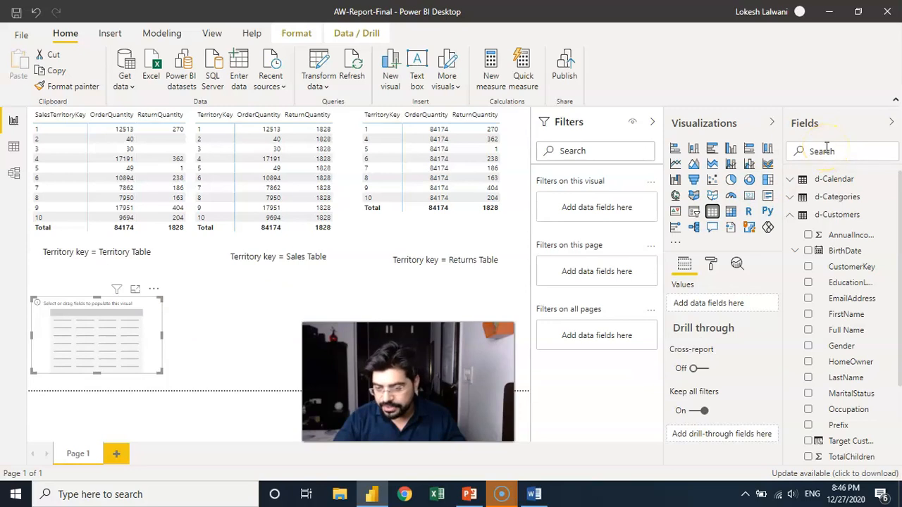
pyautogui.moveTo(846, 444); pyautogui.dragTo(726, 304)
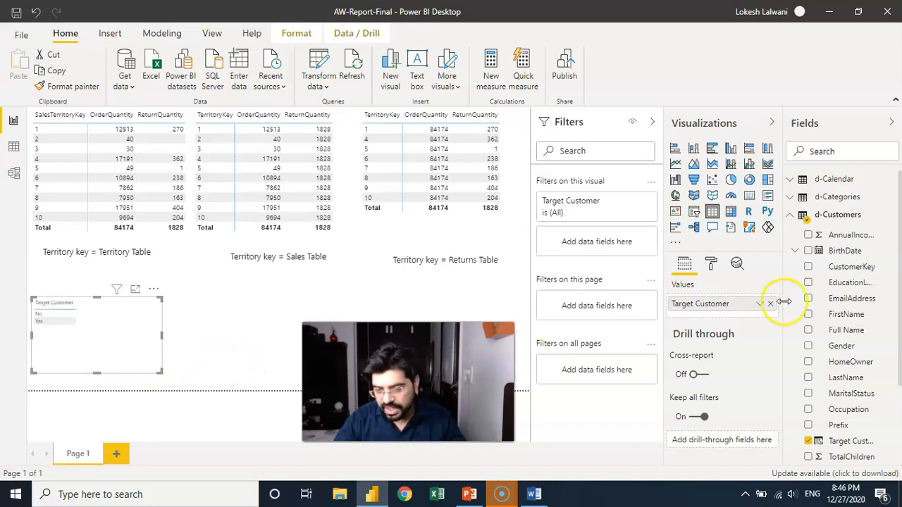
# Summarize Target Customer by Count, turn the table into a matrix with Target Customer as rows, and view it in focus mode
pyautogui.click(760, 305)
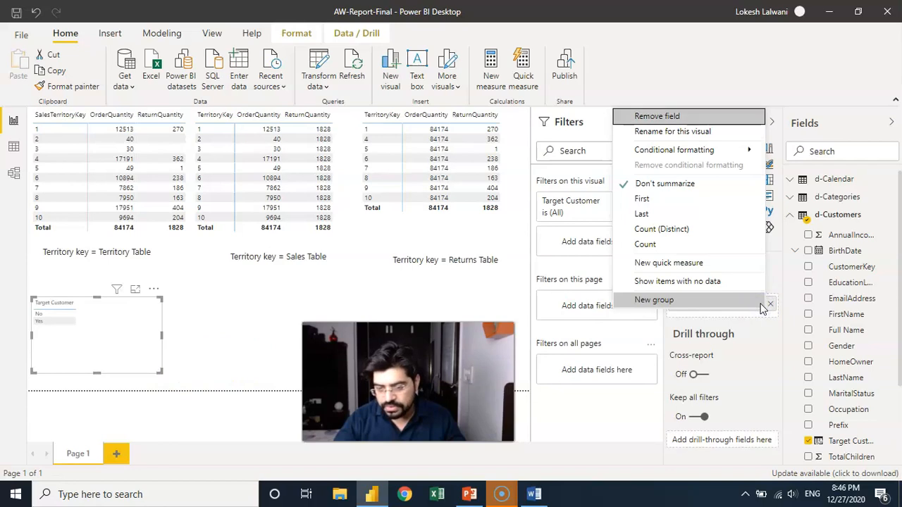
pyautogui.click(687, 244)
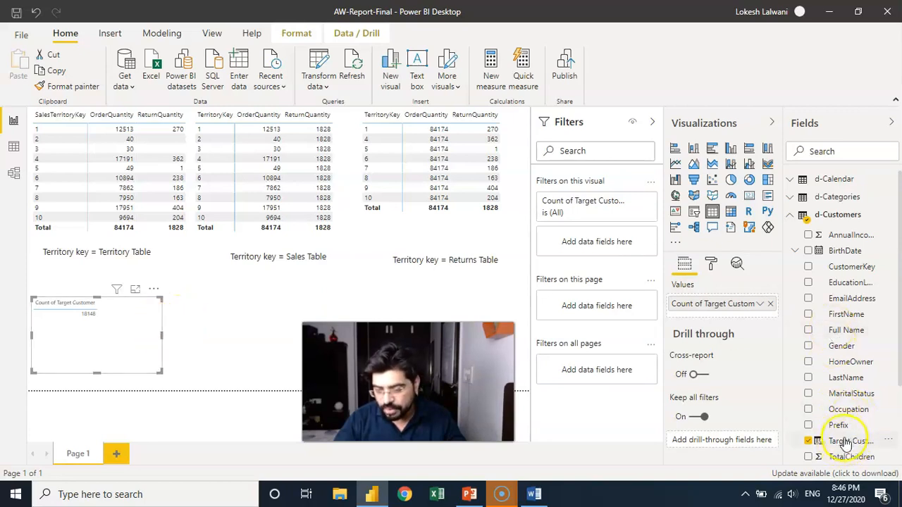
pyautogui.click(730, 212)
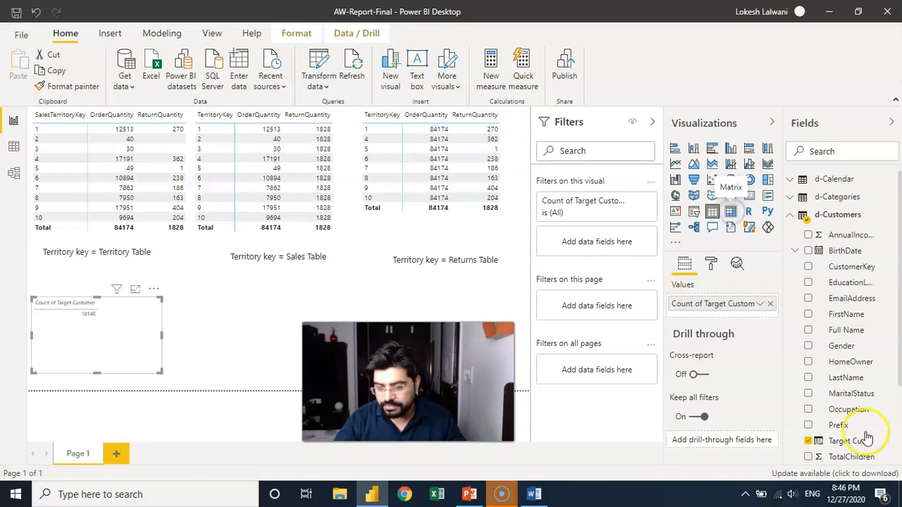
pyautogui.moveTo(850, 447); pyautogui.dragTo(728, 308)
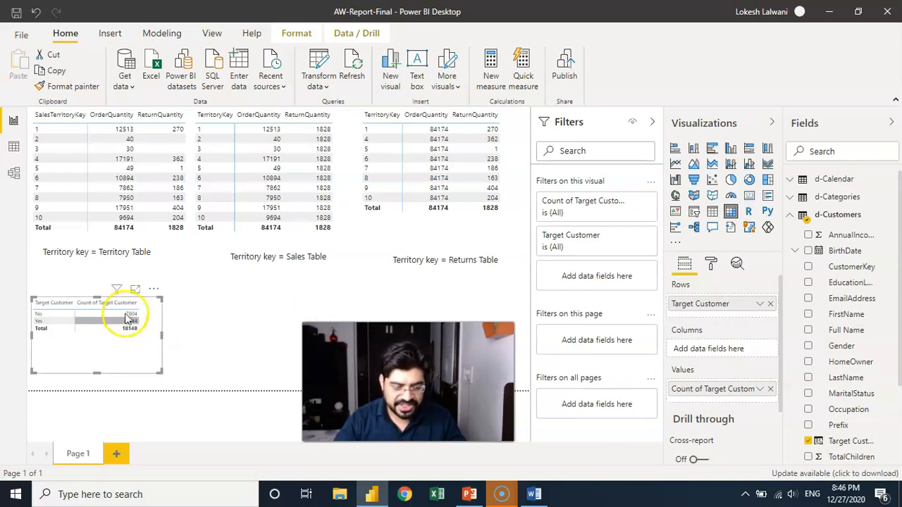
pyautogui.click(136, 290)
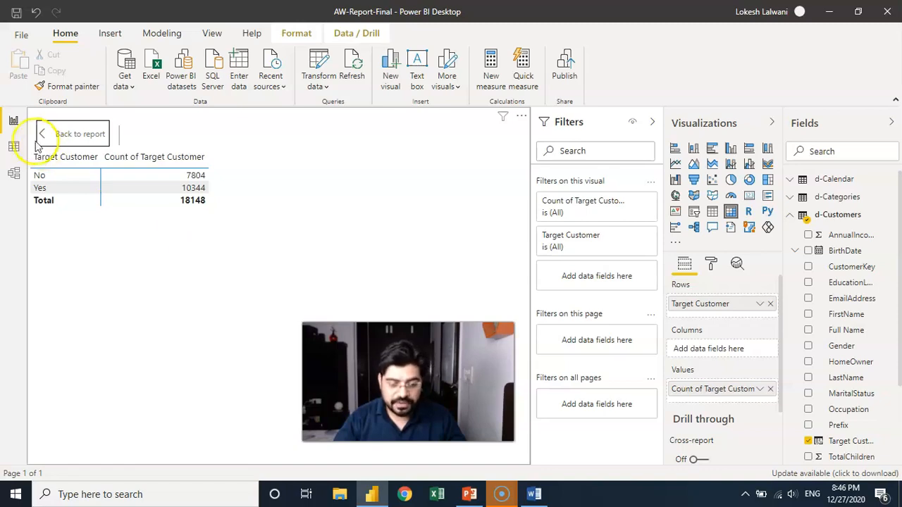
# In the d-Customers data, insert an AND function before the AnnualIncome test in the Target Customer formula
pyautogui.click(14, 146)
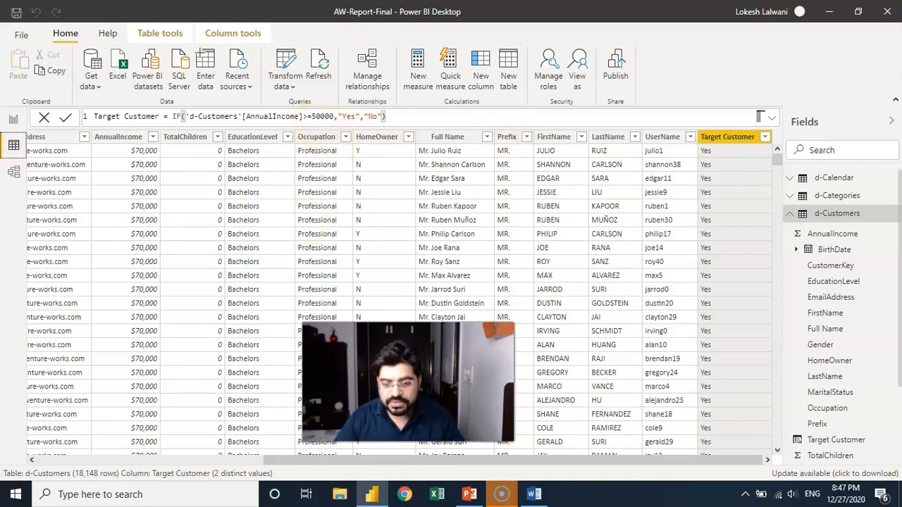
pyautogui.moveTo(462, 462); pyautogui.dragTo(278, 476)
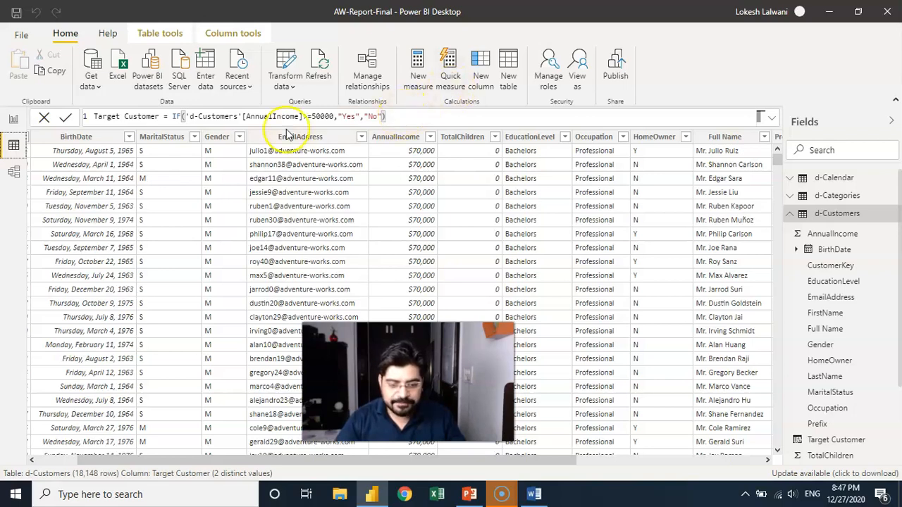
pyautogui.click(184, 115)
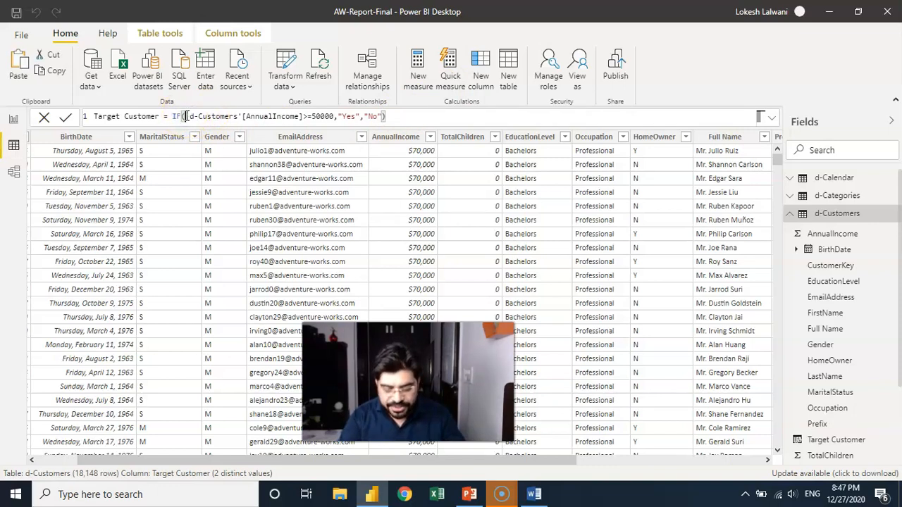
pyautogui.write('and')
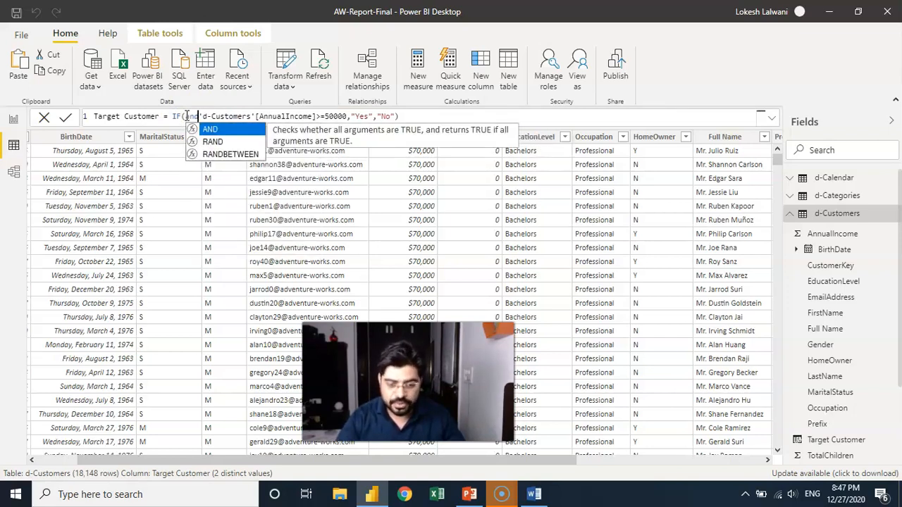
pyautogui.press('Tab')
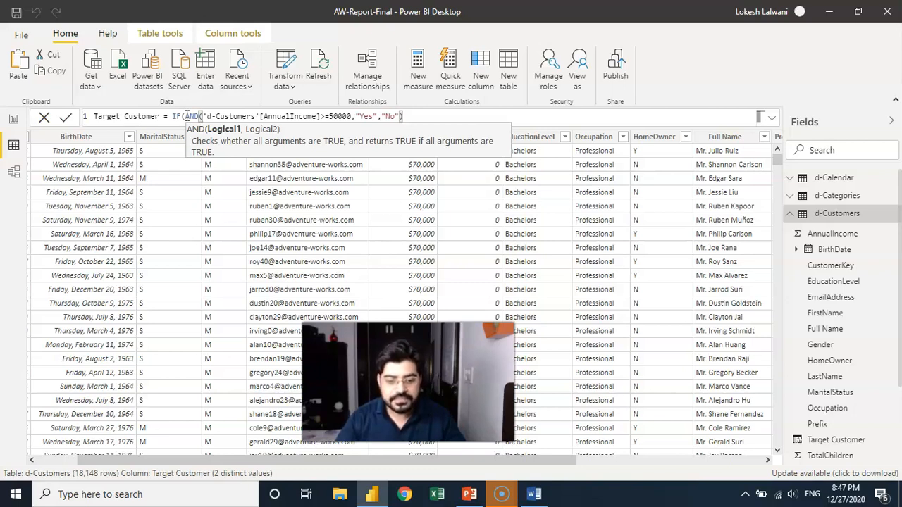
# Add 'd-Customers'[Gender]="M" as the second AND condition, close the AND function, and commit the Target Customer formula
pyautogui.click(351, 116)
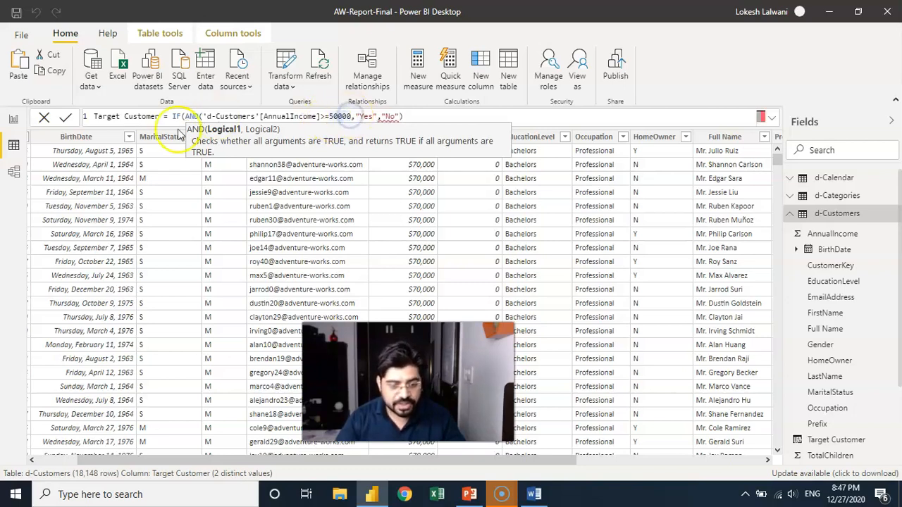
pyautogui.write(',')
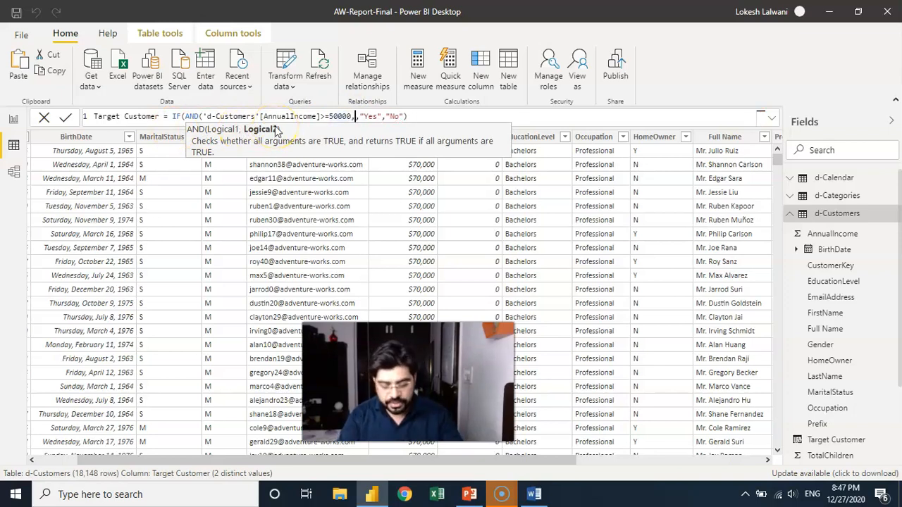
pyautogui.write('gend')
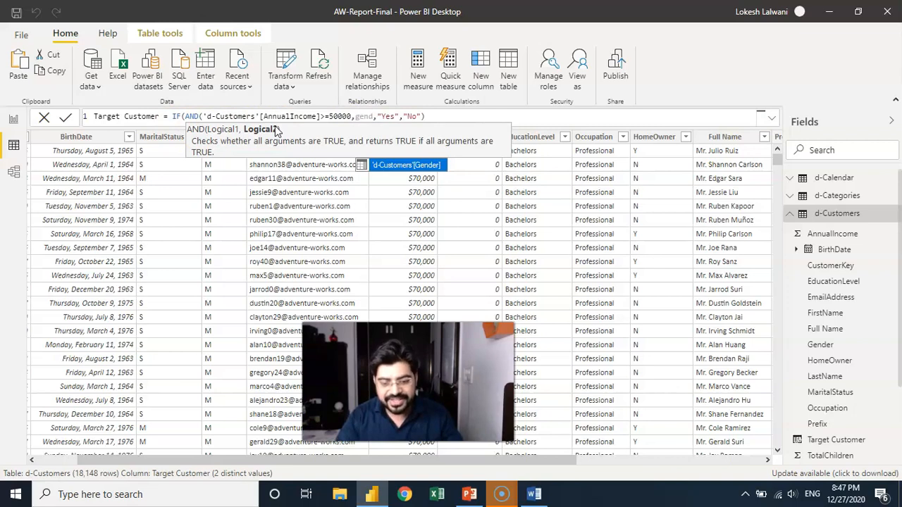
pyautogui.press('Tab')
pyautogui.write('="M"')
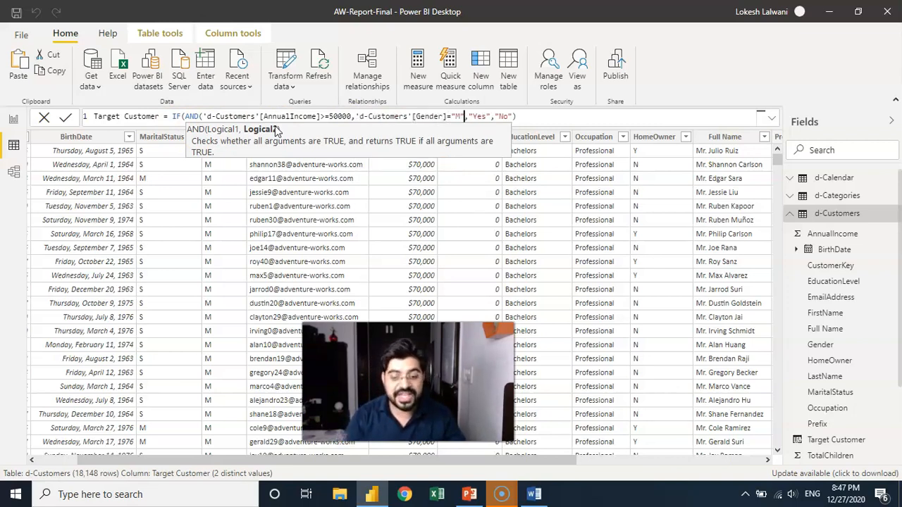
pyautogui.write(')')
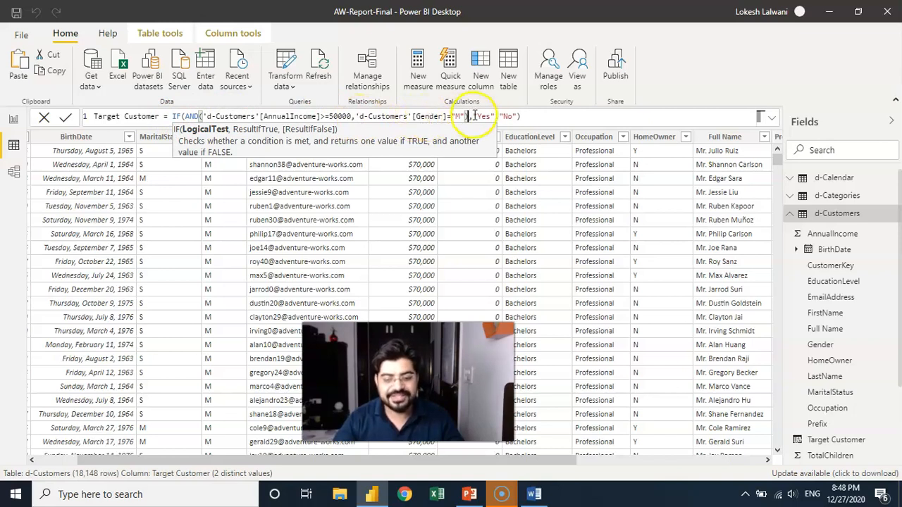
pyautogui.moveTo(467, 116); pyautogui.dragTo(185, 117)
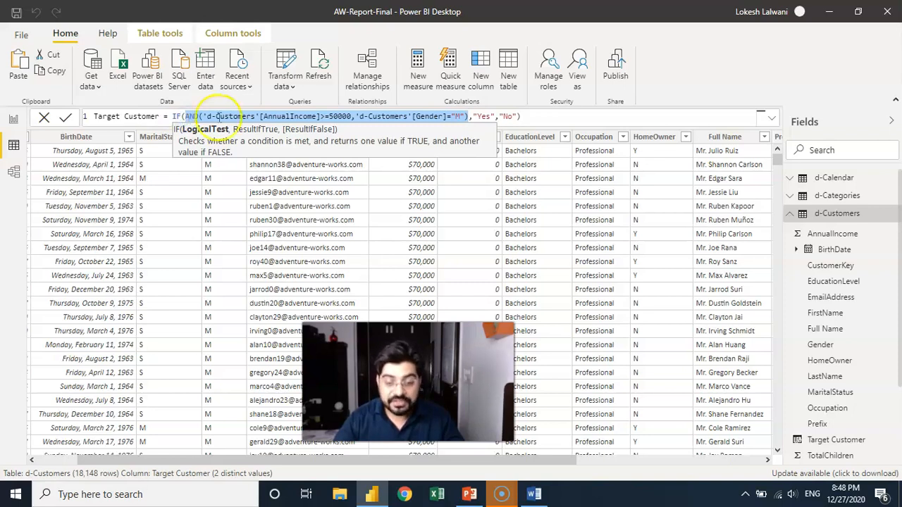
pyautogui.click(481, 116)
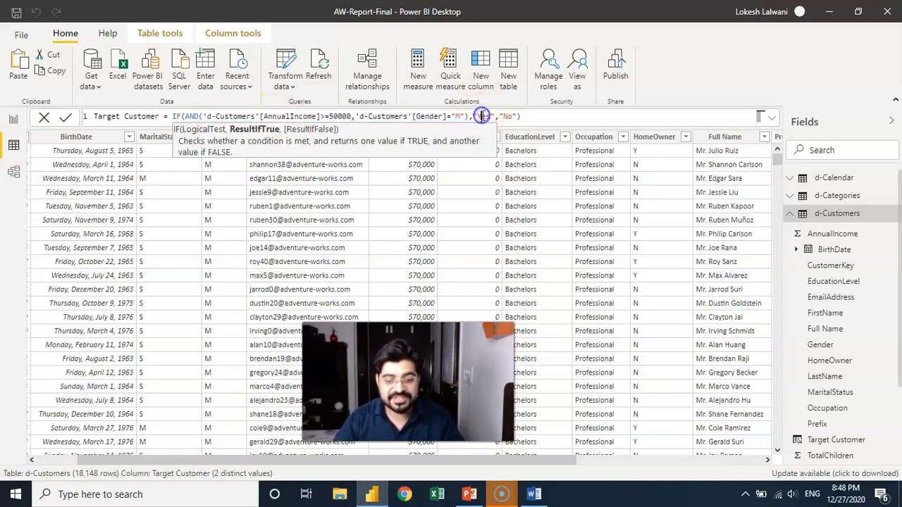
pyautogui.click(530, 116)
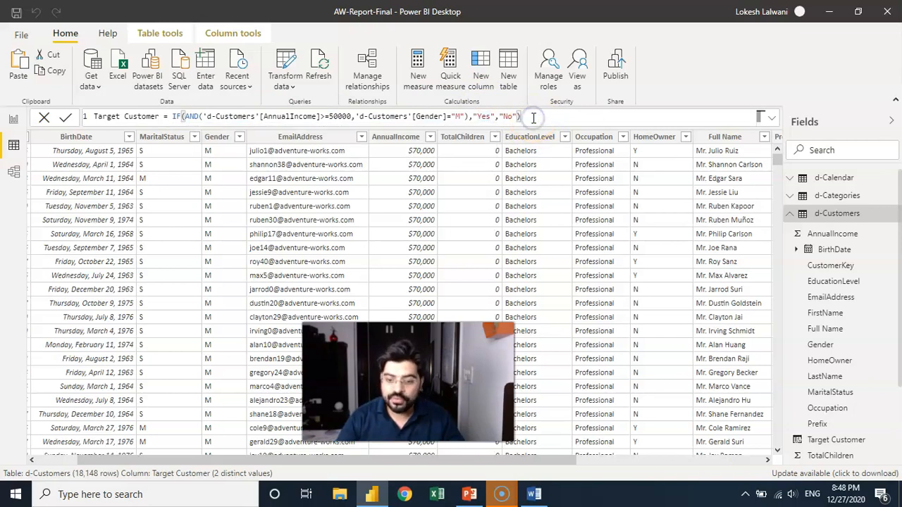
pyautogui.press('Return')
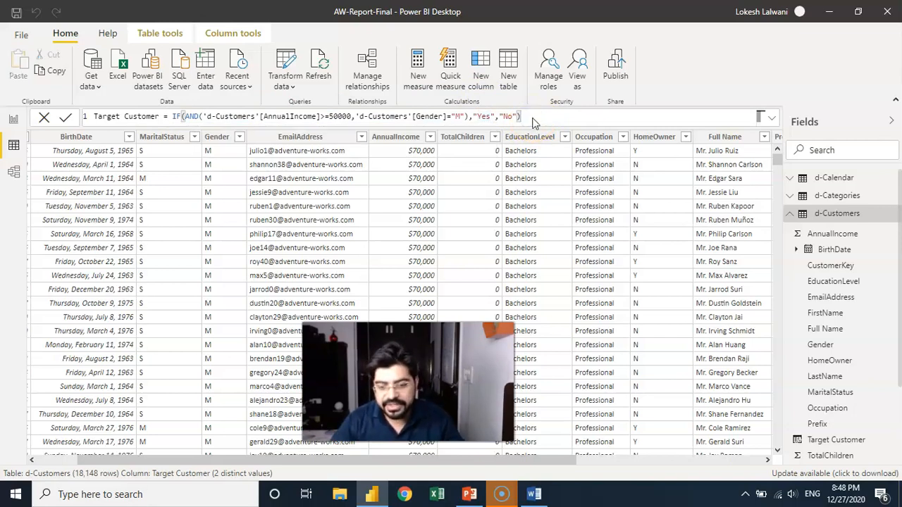
# Check the Target Customer column in the d-Customers data and its Yes and No counts in the report matrix
pyautogui.click(563, 460)
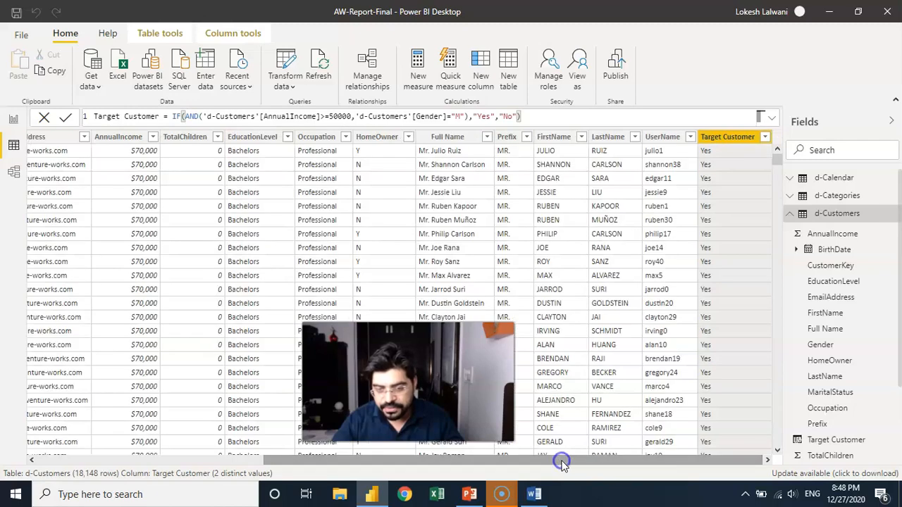
pyautogui.click(674, 456)
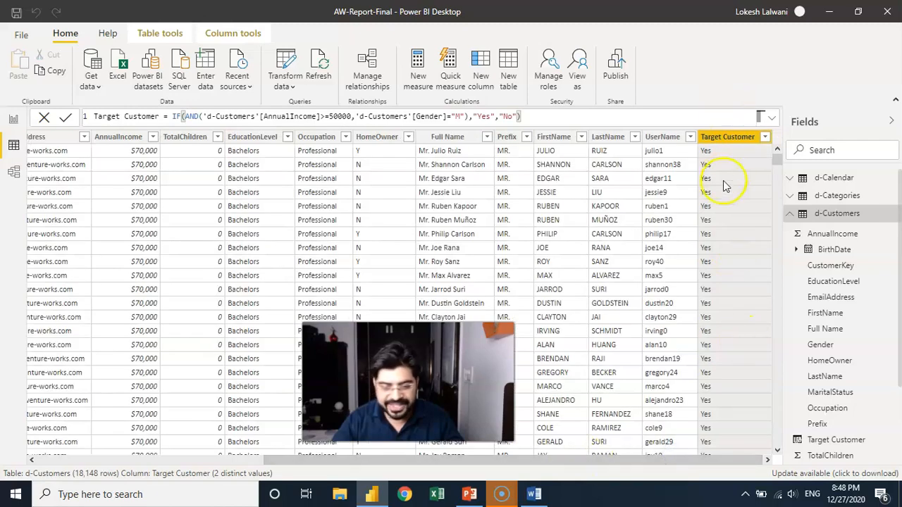
pyautogui.click(15, 121)
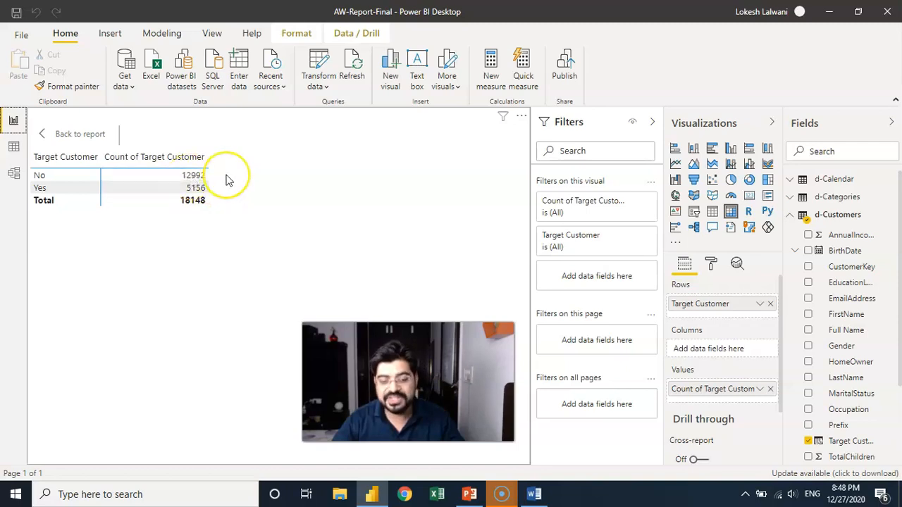
# Replace AND with OR in the Target Customer formula, commit it, and check the counts in the report matrix
pyautogui.click(14, 147)
pyautogui.click(189, 117)
pyautogui.doubleClick(191, 117)
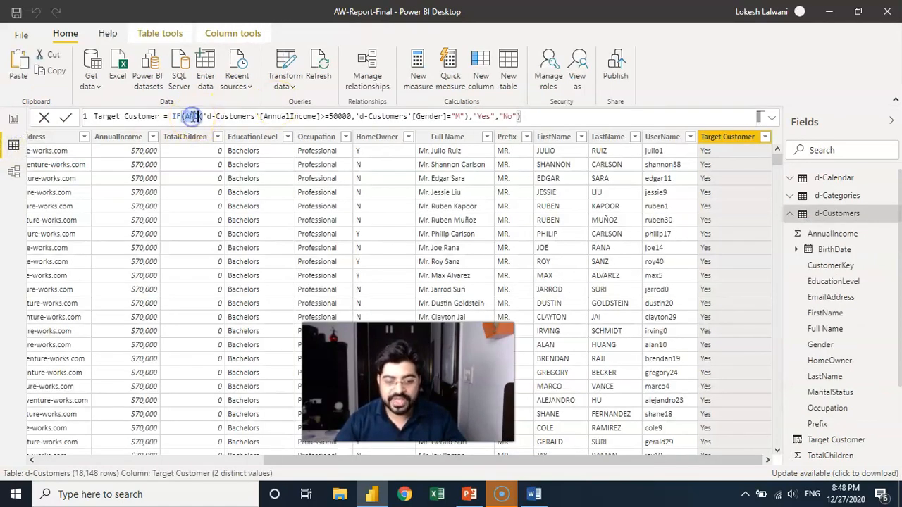
pyautogui.write('OR')
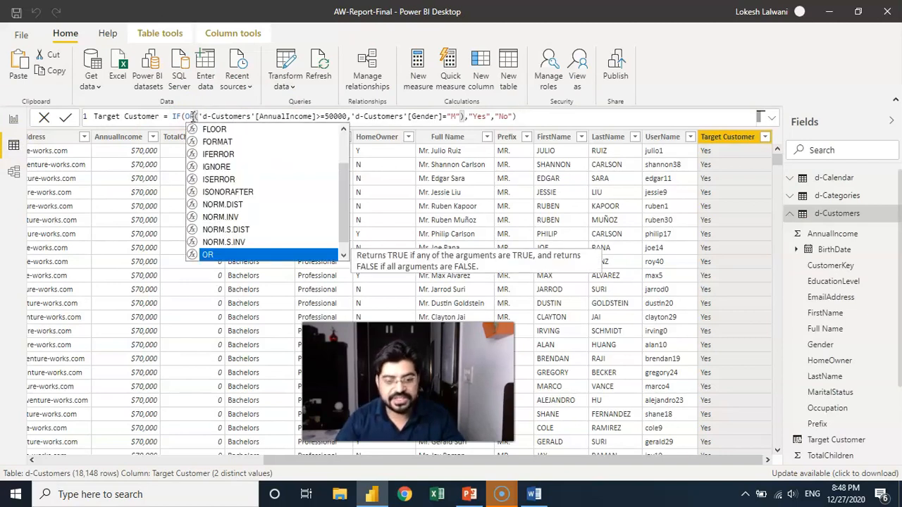
pyautogui.click(353, 115)
pyautogui.click(521, 116)
pyautogui.write(')')
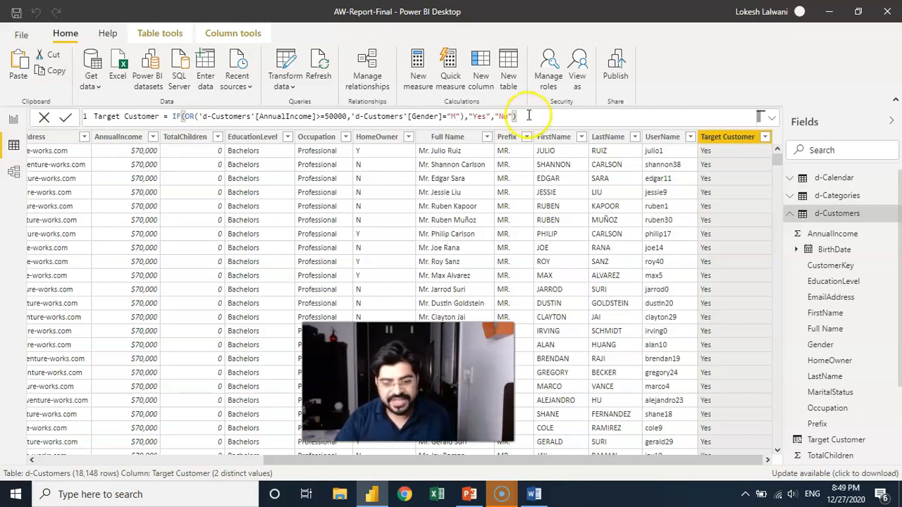
pyautogui.press('Return')
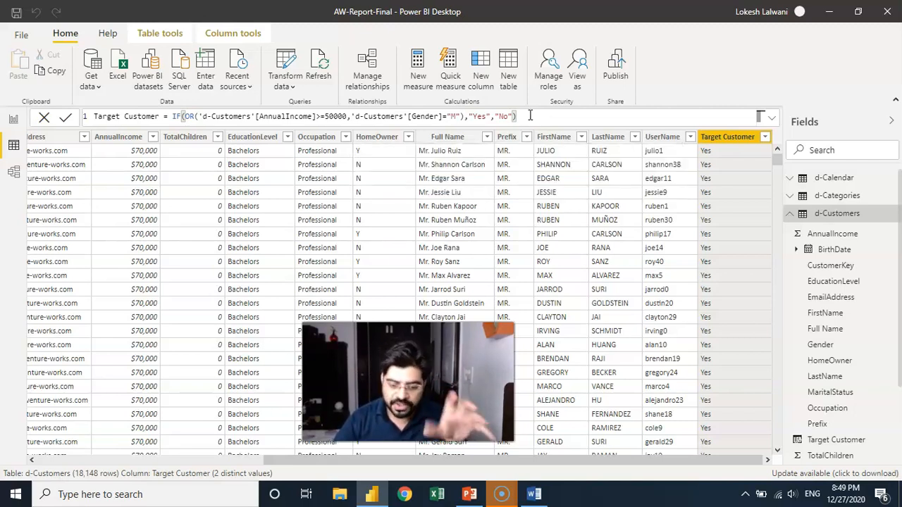
pyautogui.click(12, 121)
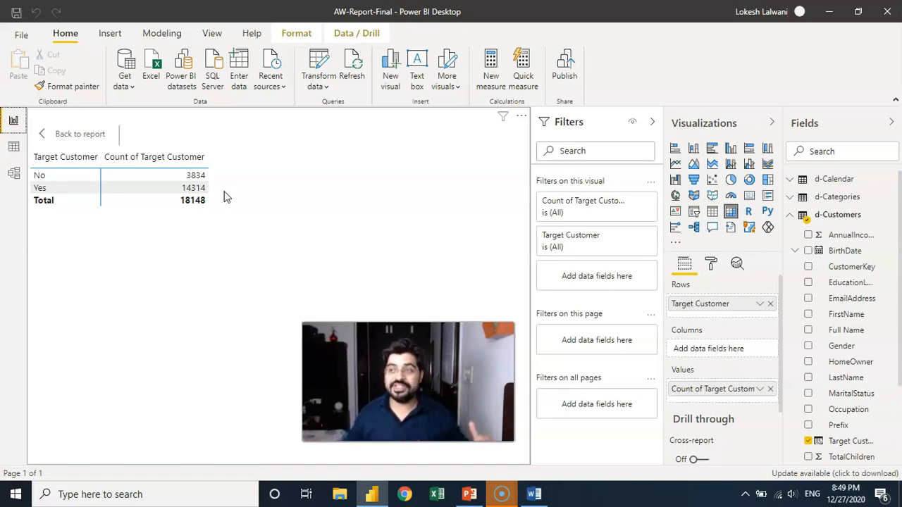
# Return to the d-Customers data and change the OR function in the Target Customer formula to AND
pyautogui.click(39, 140)
pyautogui.click(14, 146)
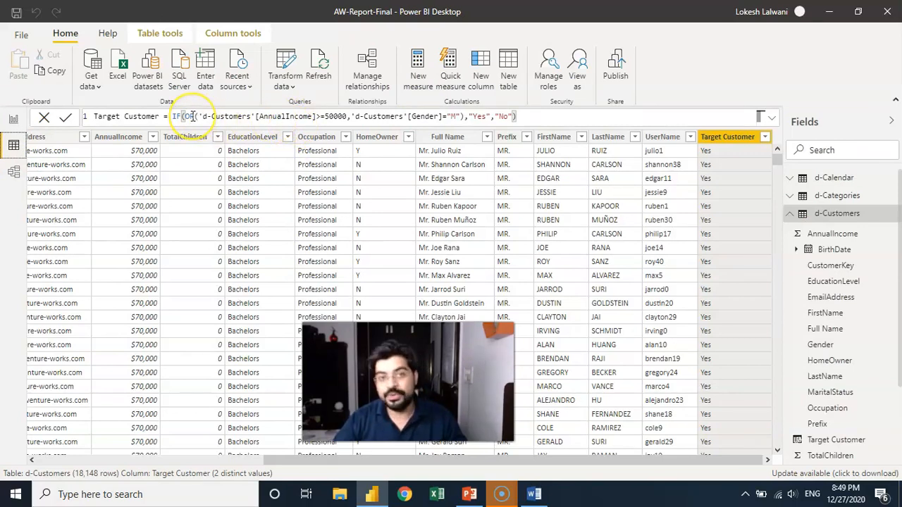
pyautogui.click(192, 117)
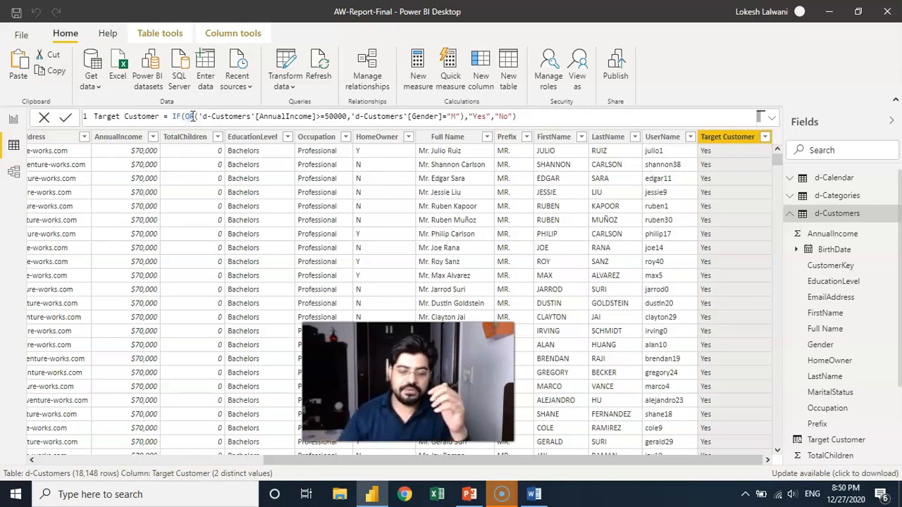
pyautogui.click(198, 116)
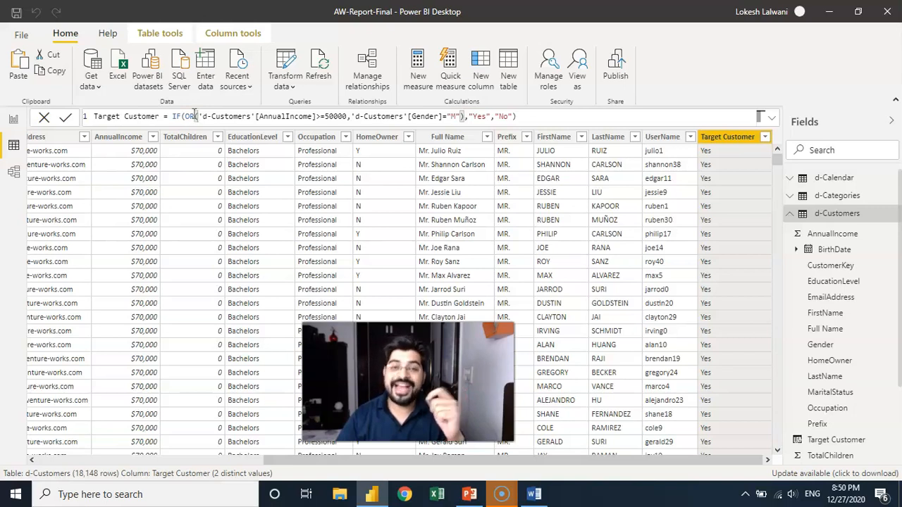
pyautogui.click(195, 115)
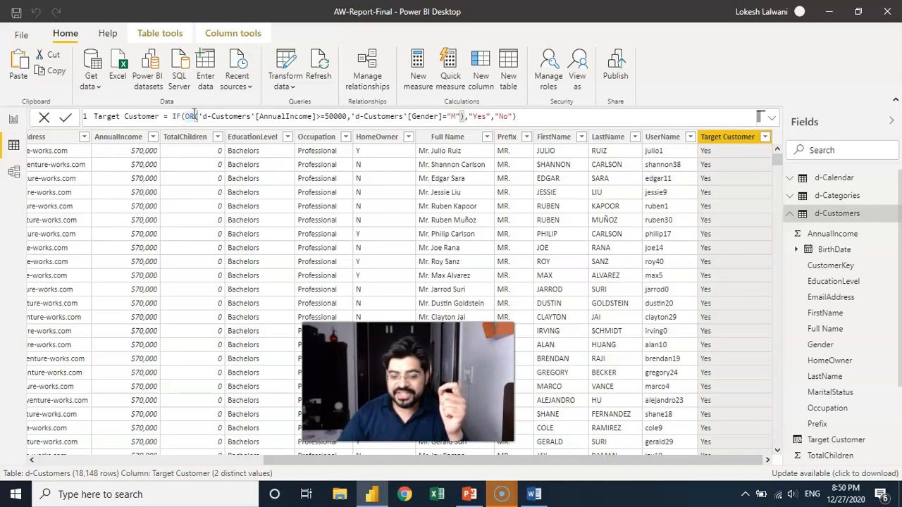
pyautogui.moveTo(394, 465); pyautogui.dragTo(238, 448)
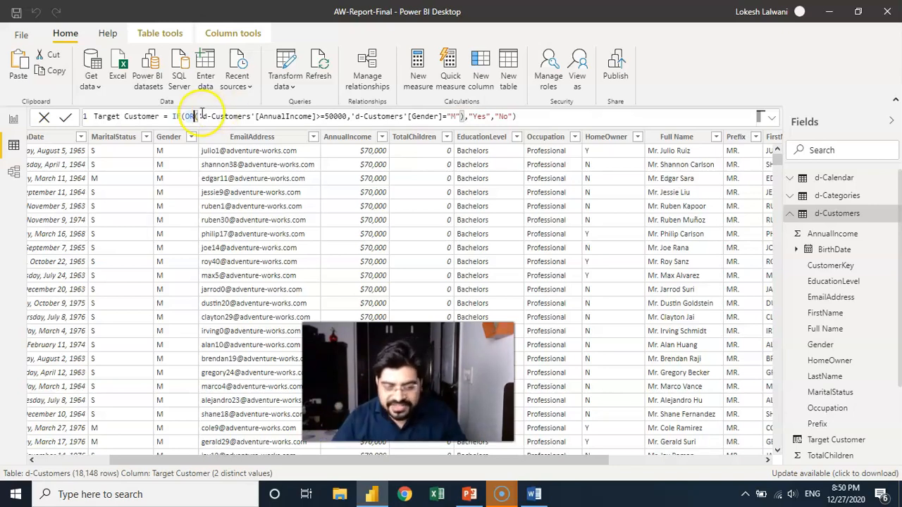
pyautogui.press('BackSpace')
pyautogui.press('BackSpace')
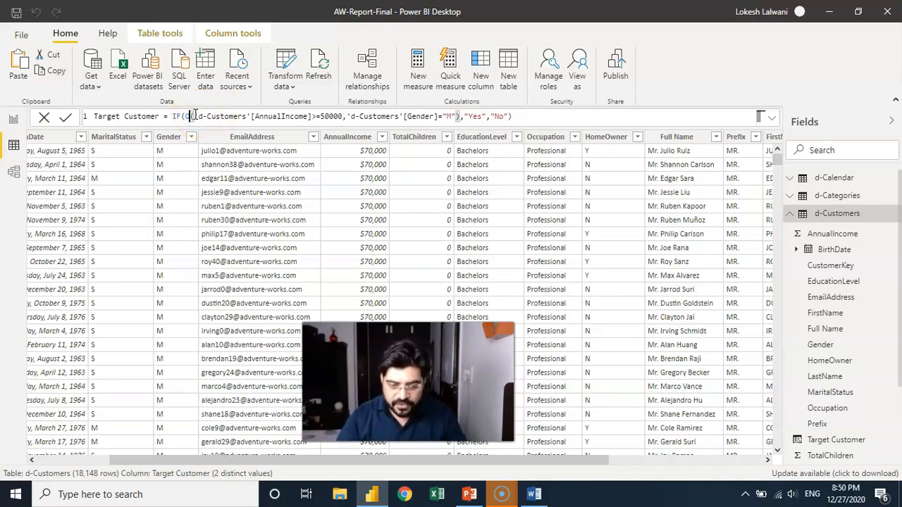
pyautogui.write('And')
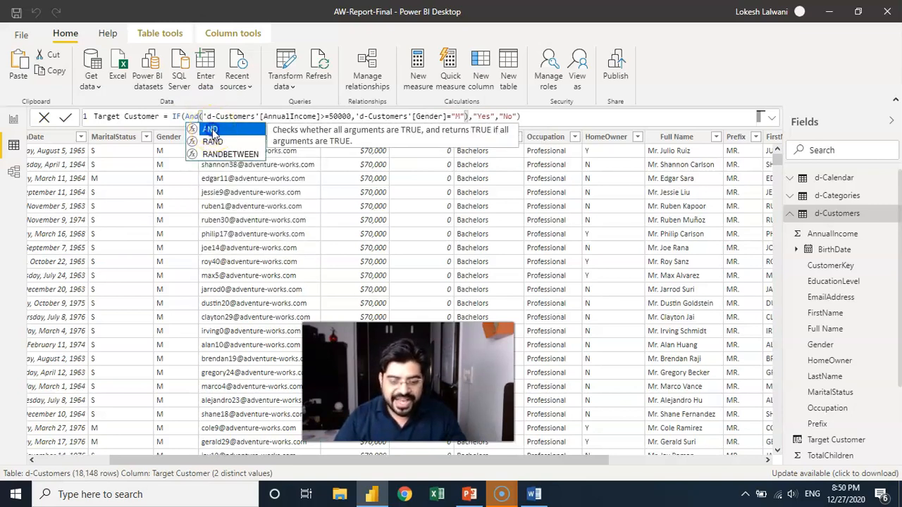
pyautogui.click(213, 130)
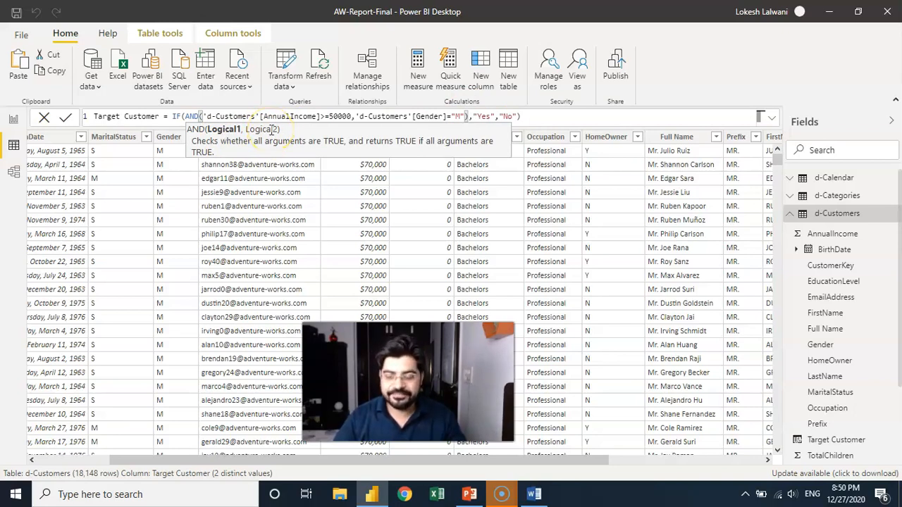
# Try to add 'd-Customers'[MaritalStatus]= "M" as a third condition inside the AND function
pyautogui.click(463, 116)
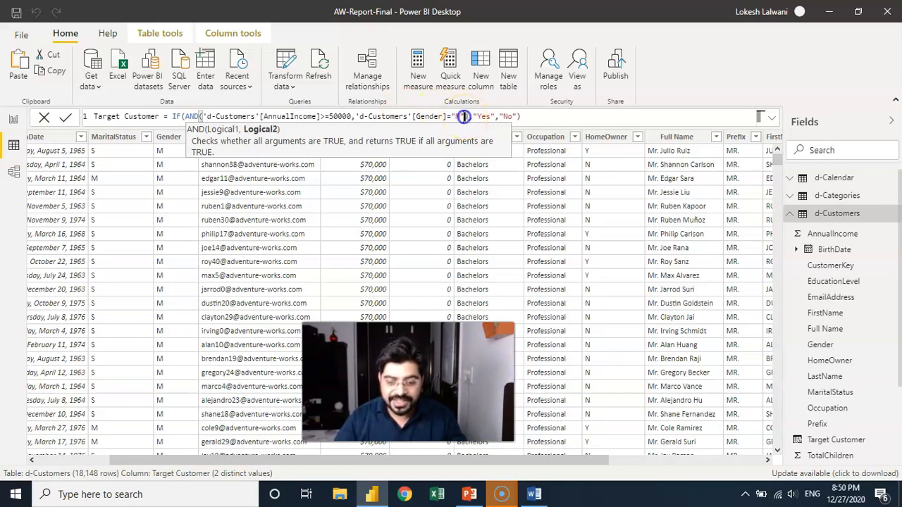
pyautogui.write('),')
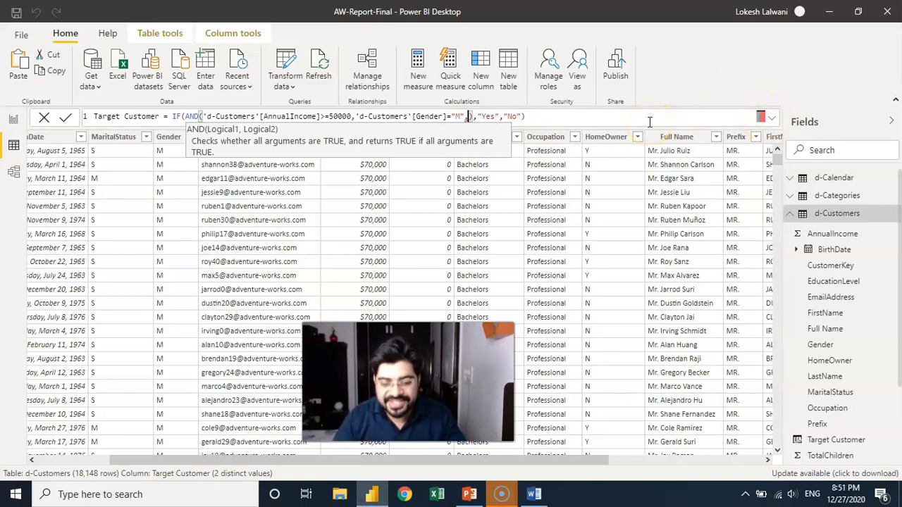
pyautogui.write('mar')
pyautogui.press('Tab')
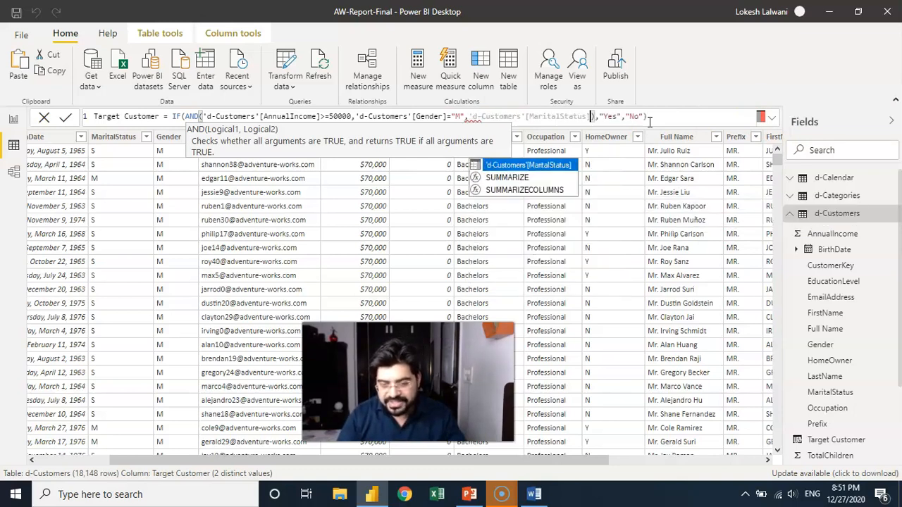
pyautogui.write('= "M"')
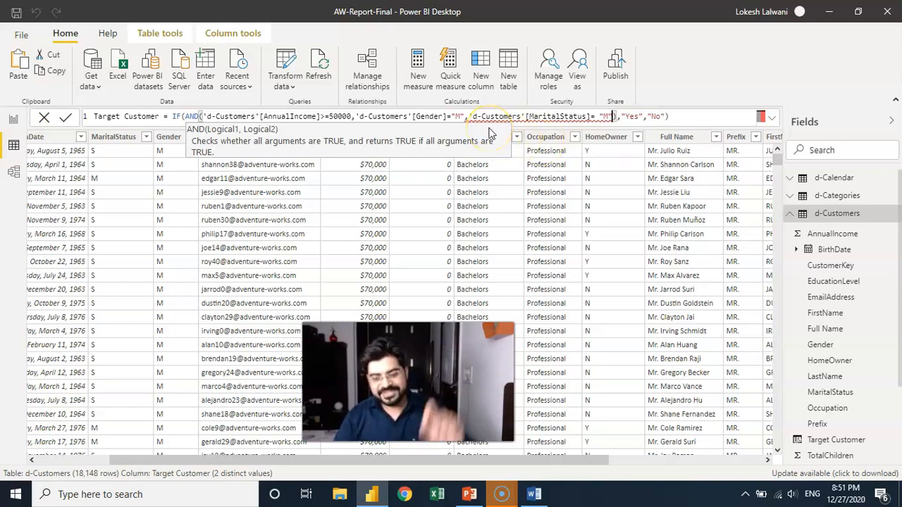
pyautogui.write(')')
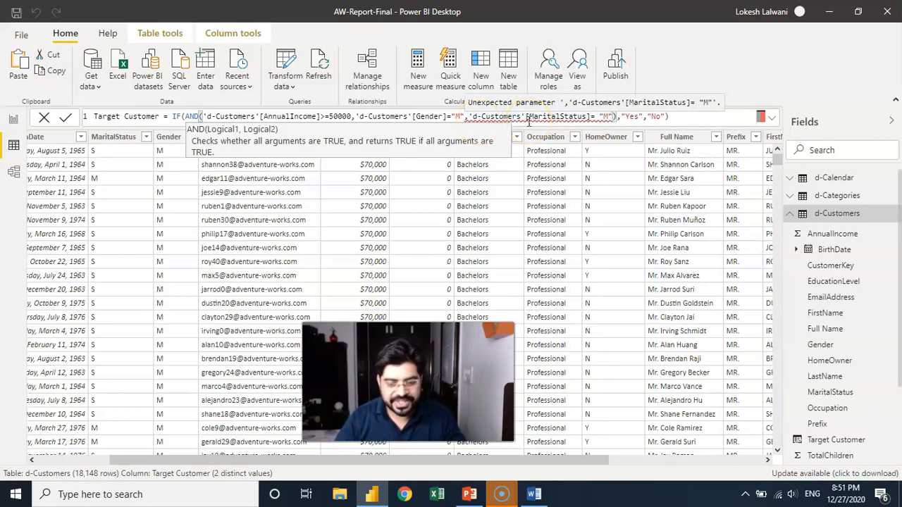
# Remove the AND function and its closing parenthesis from the Target Customer formula, leaving the three conditions directly inside IF
pyautogui.click(419, 115)
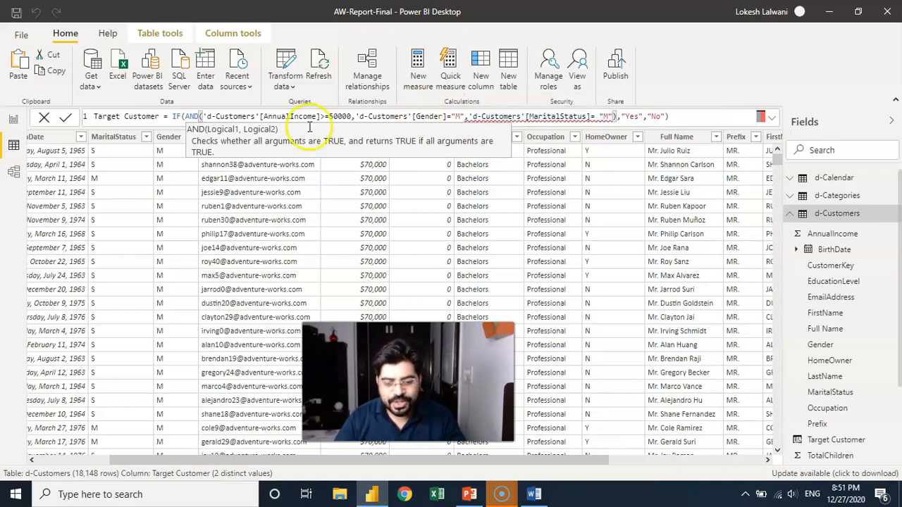
pyautogui.click(189, 116)
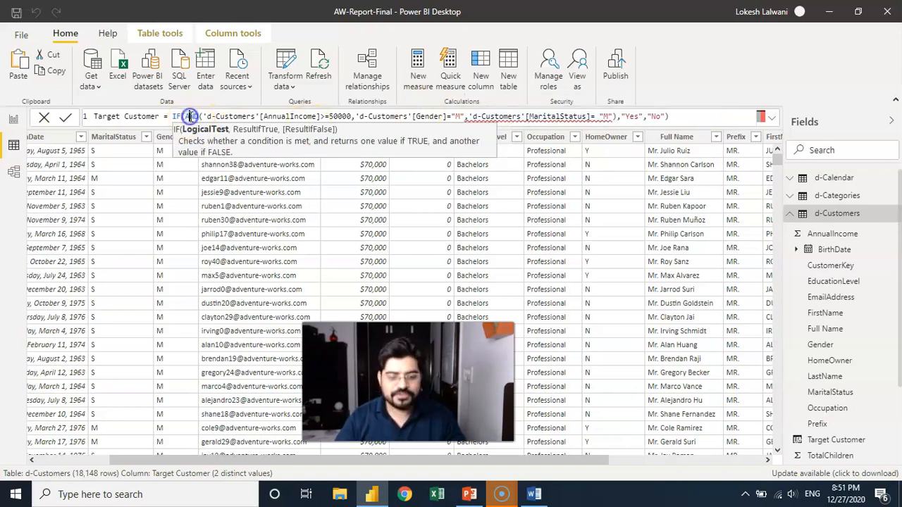
pyautogui.doubleClick(190, 116)
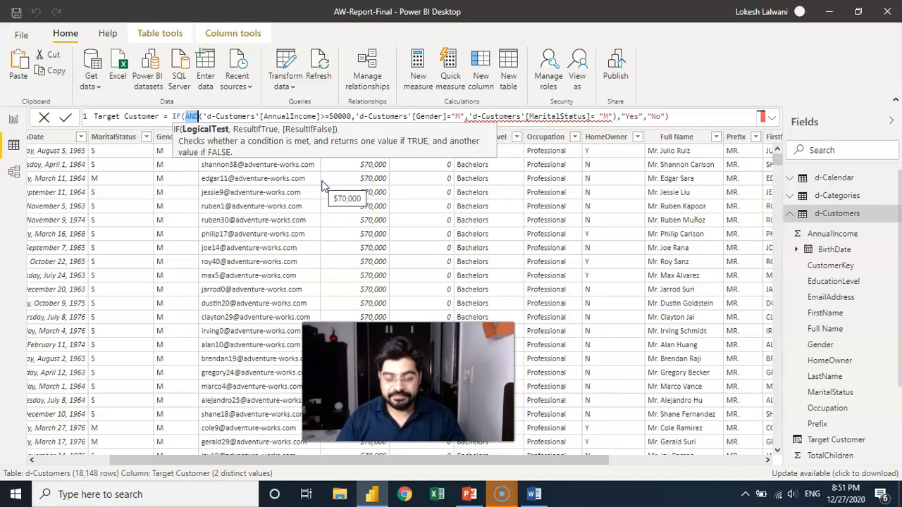
pyautogui.press('Right')
pyautogui.press('Right')
pyautogui.hotkey('shift', 'Left')
pyautogui.hotkey('shift', 'Left')
pyautogui.hotkey('shift', 'Left')
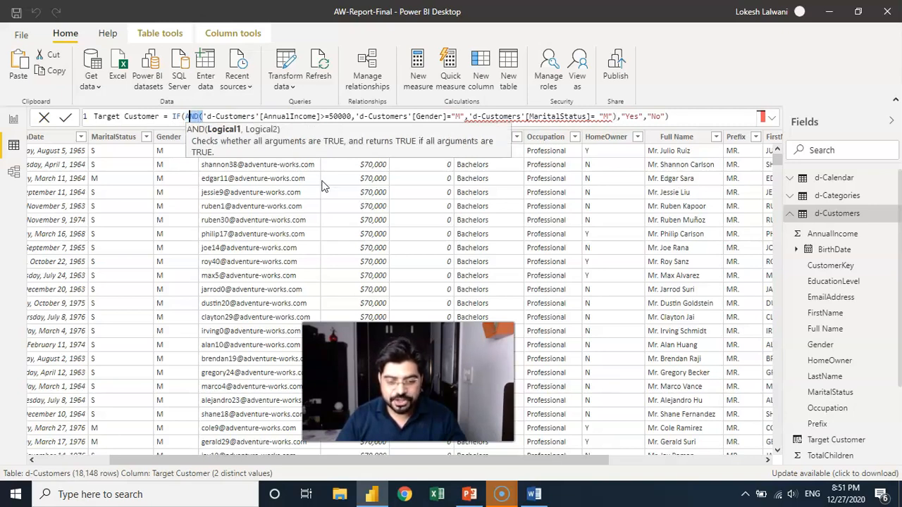
pyautogui.press('BackSpace')
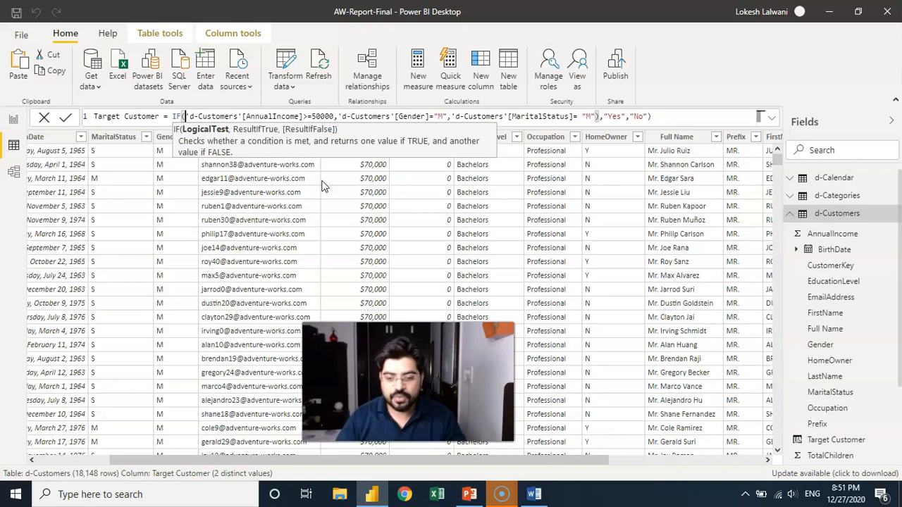
pyautogui.click(596, 116)
pyautogui.press('BackSpace')
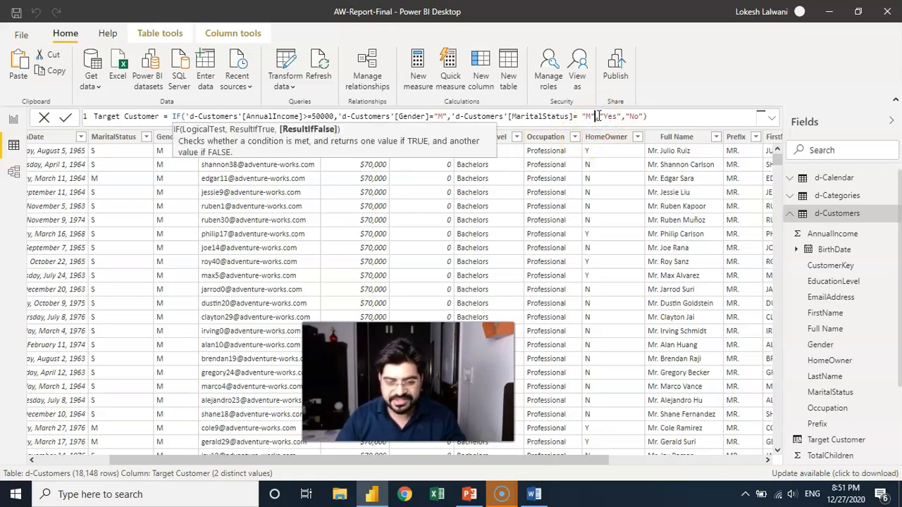
# Replace the commas between the income, gender and marital status conditions with && operators in the Target Customer formula
pyautogui.click(338, 116)
pyautogui.press('BackSpace')
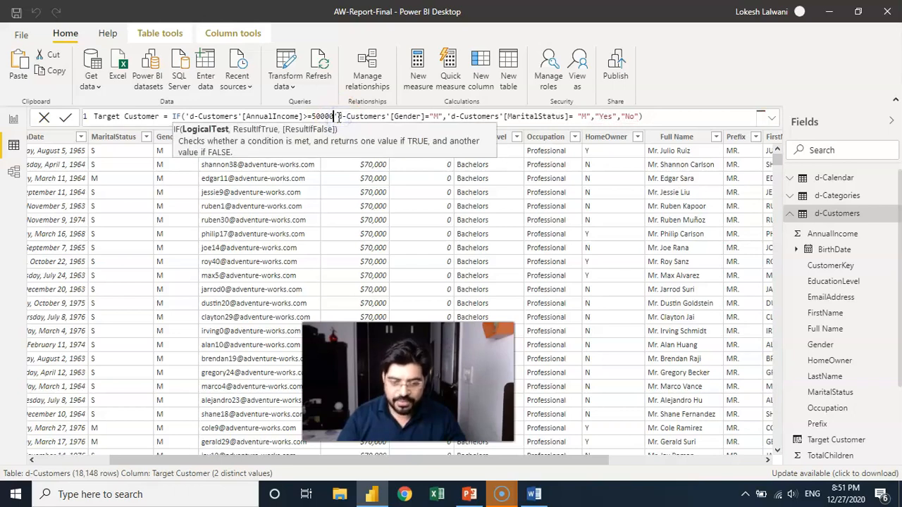
pyautogui.write('&&')
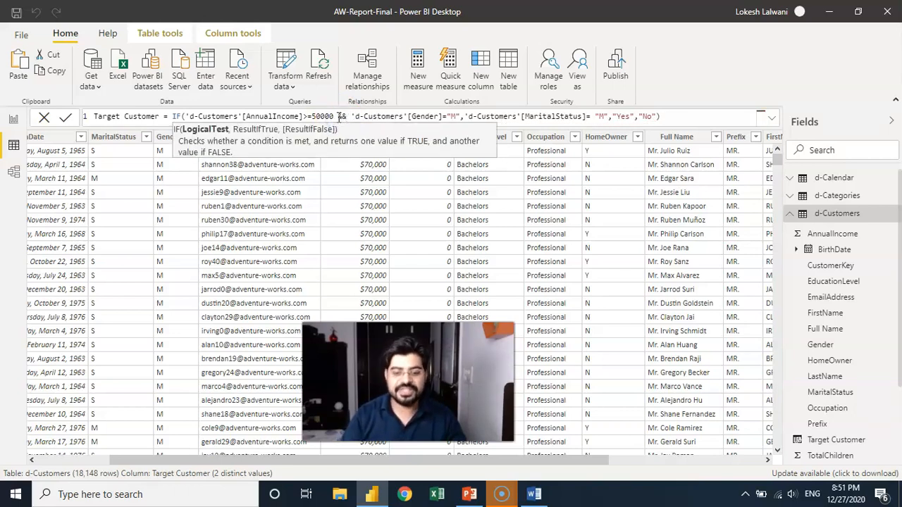
pyautogui.click(464, 116)
pyautogui.press('BackSpace')
pyautogui.write('&&')
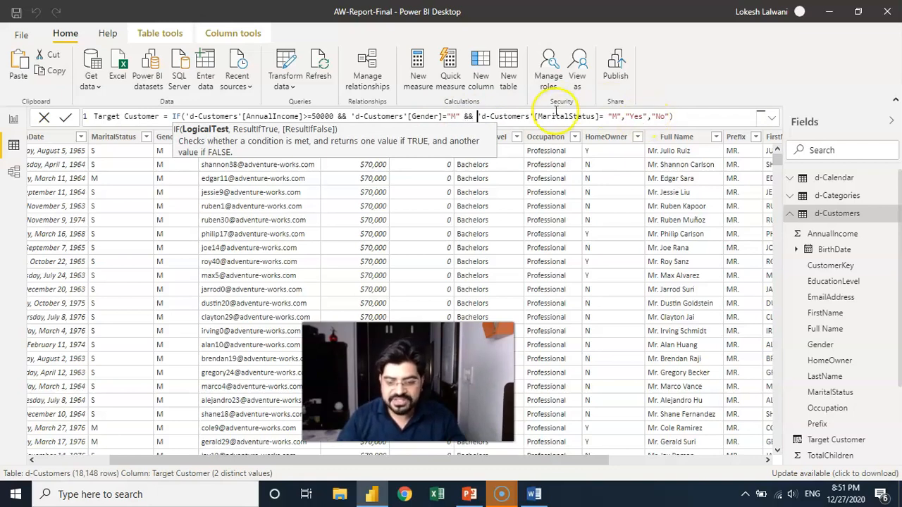
# Commit the && formula and check the Target Customer values in the table and their counts in the report matrix
pyautogui.click(678, 117)
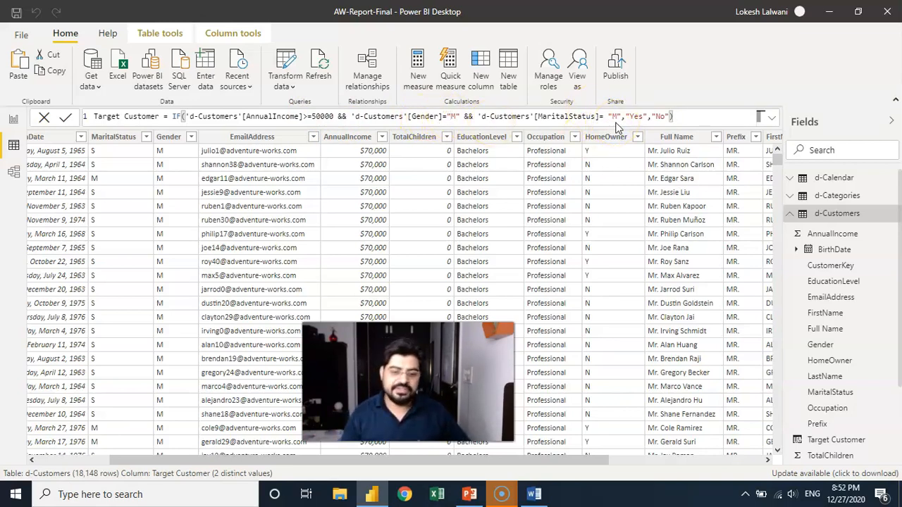
pyautogui.press('Return')
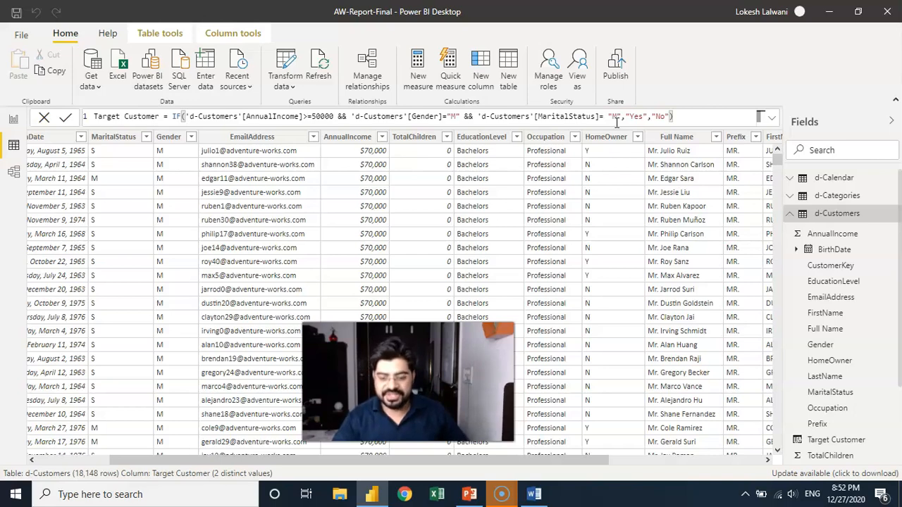
pyautogui.moveTo(556, 461); pyautogui.dragTo(569, 470)
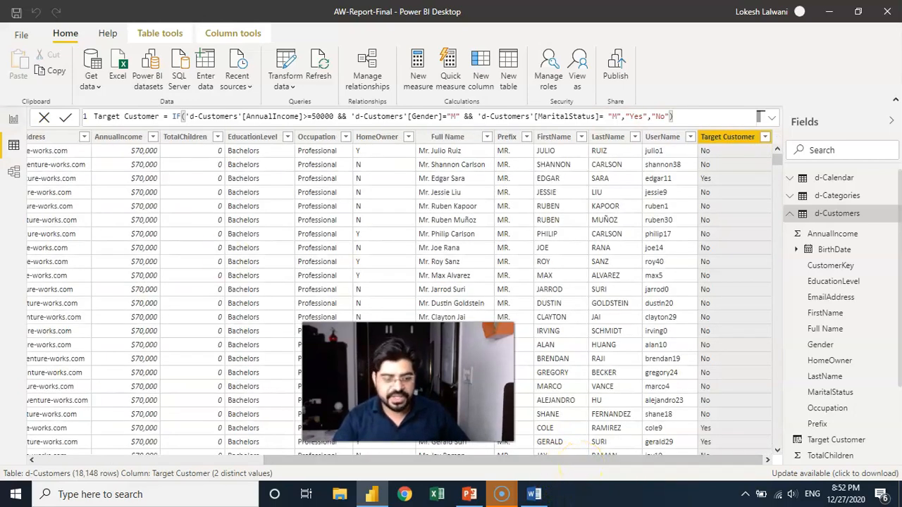
pyautogui.click(14, 121)
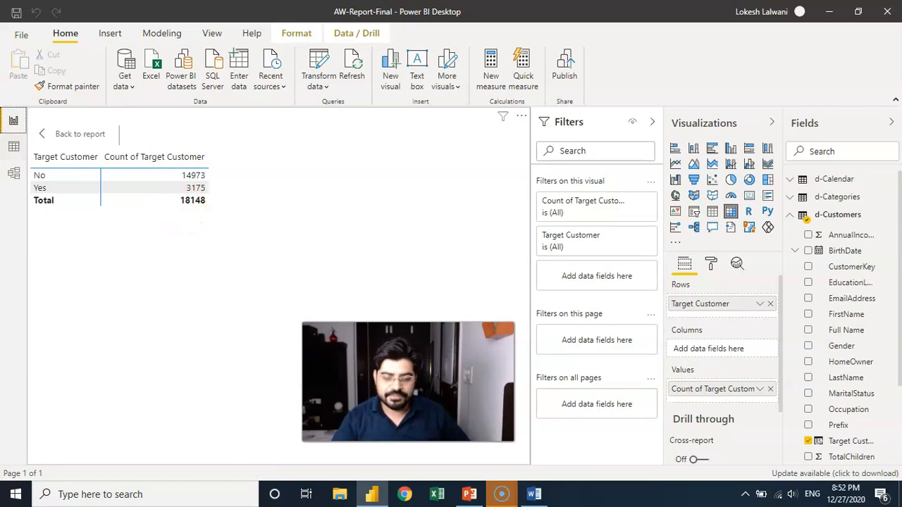
# Return to the d-Customers data and replace both && operators in the Target Customer formula with ||
pyautogui.click(14, 146)
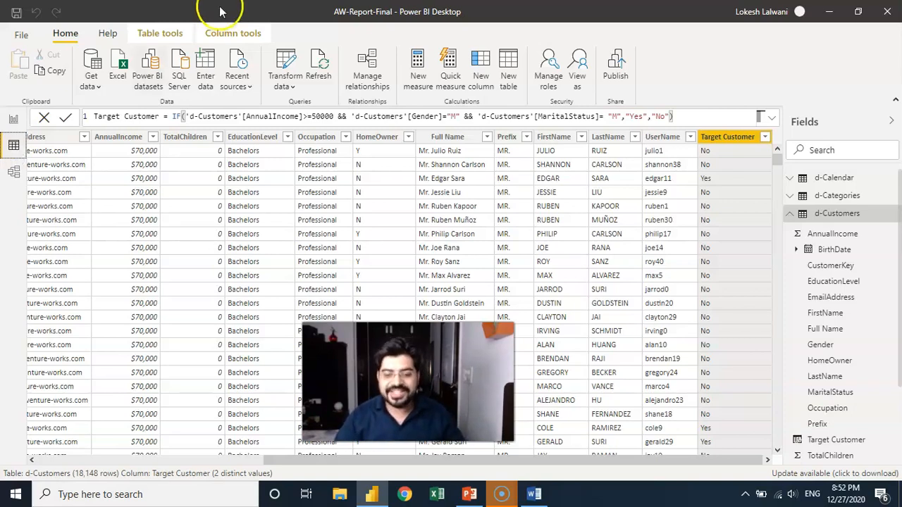
pyautogui.click(343, 115)
pyautogui.doubleClick(342, 115)
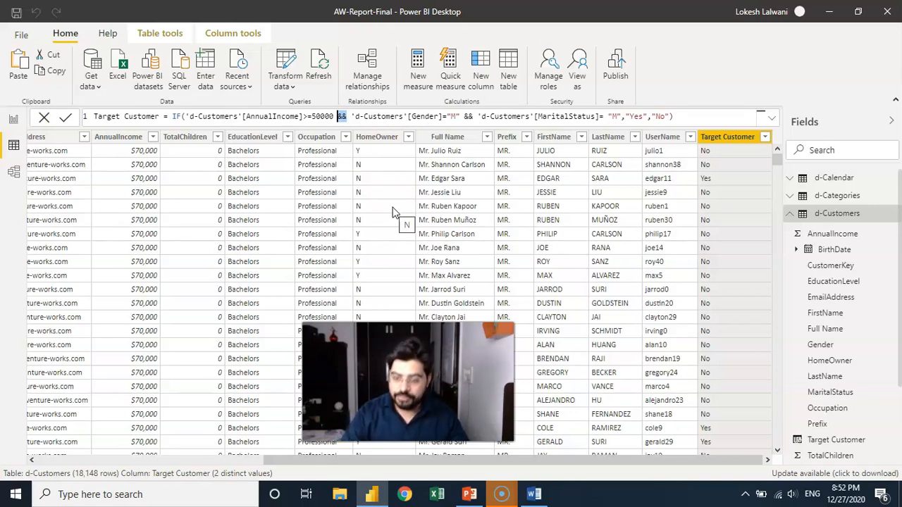
pyautogui.write('||')
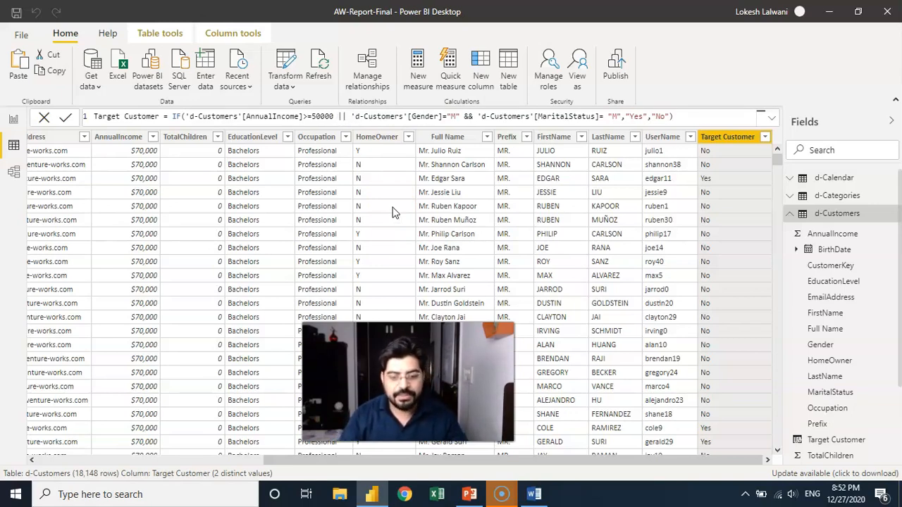
pyautogui.doubleClick(466, 117)
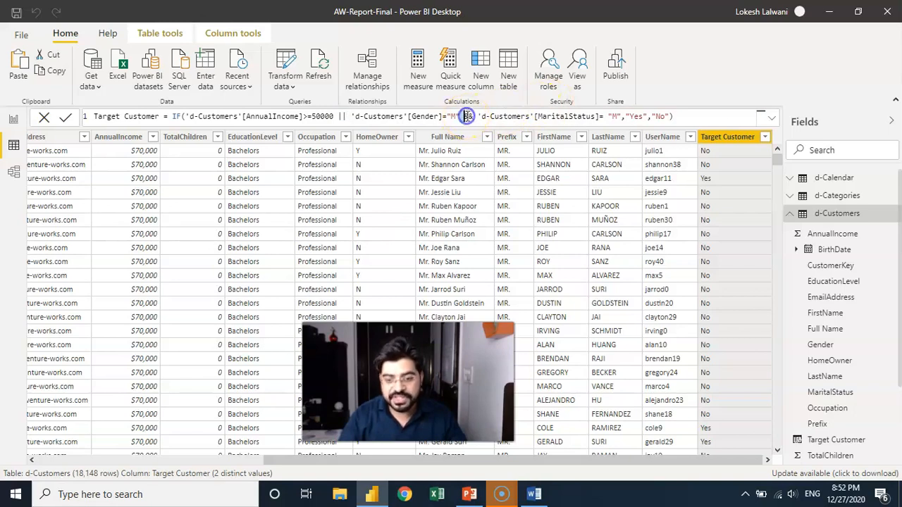
pyautogui.write('||')
pyautogui.click(694, 118)
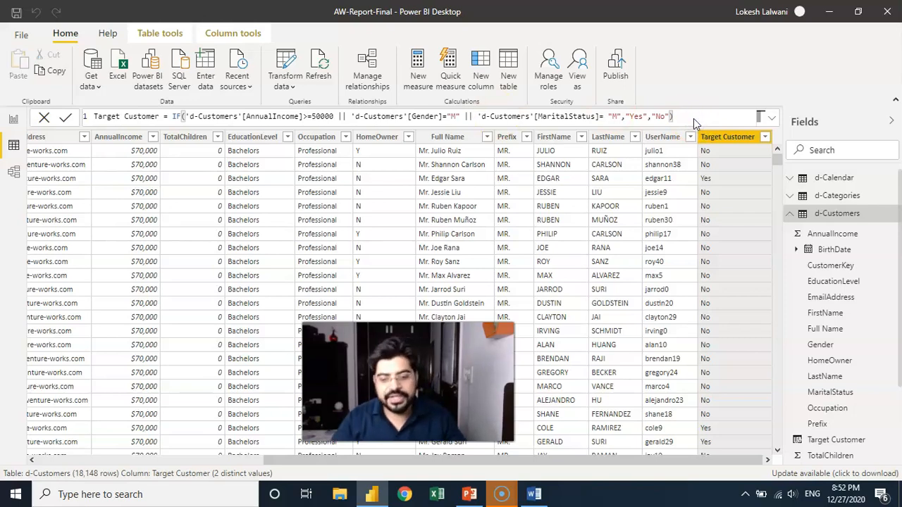
# Commit the || formula, check the Yes and No counts in the report matrix, and return to the d-Customers data
pyautogui.press('Return')
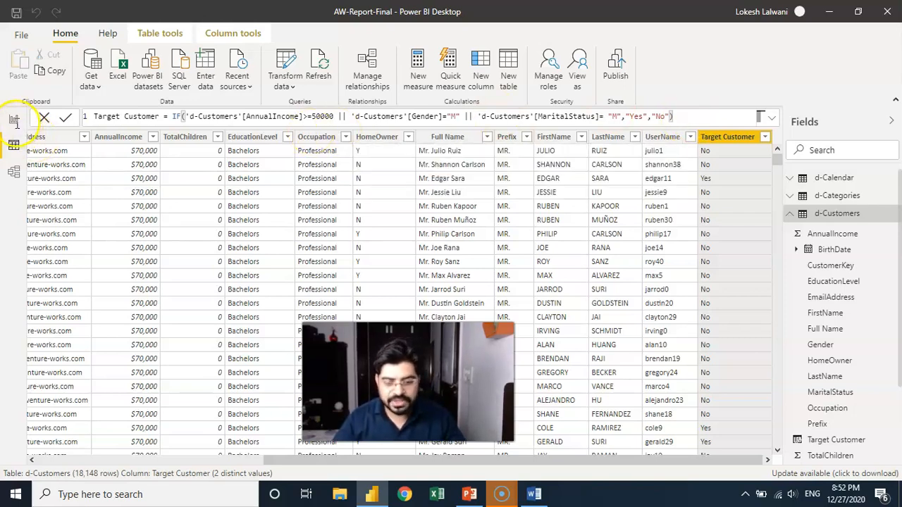
pyautogui.click(14, 120)
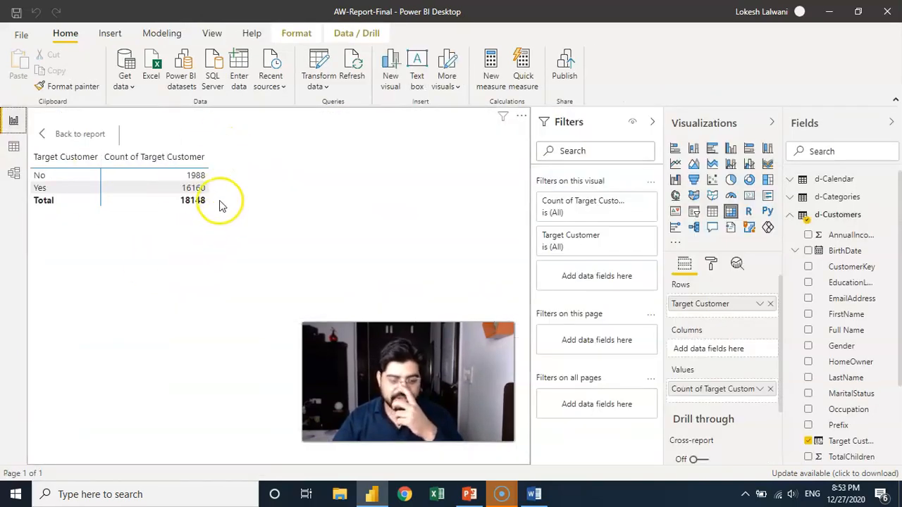
pyautogui.click(13, 148)
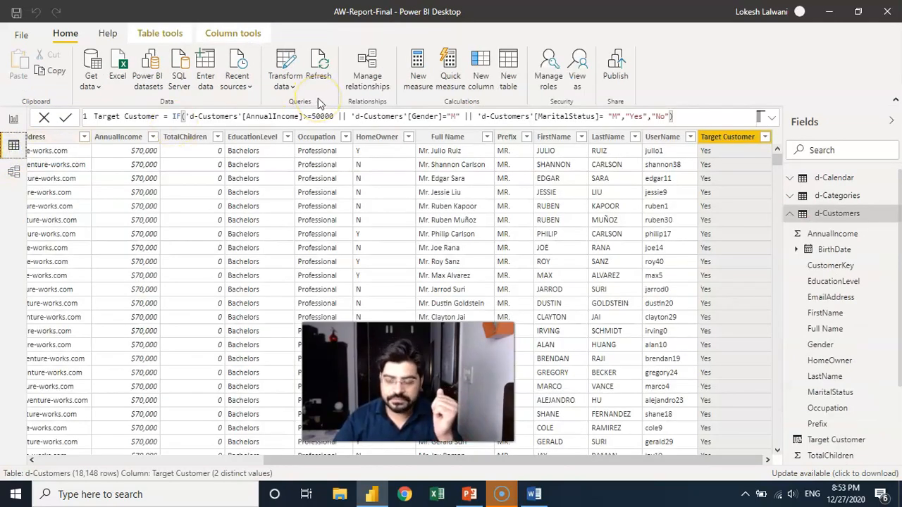
pyautogui.click(701, 114)
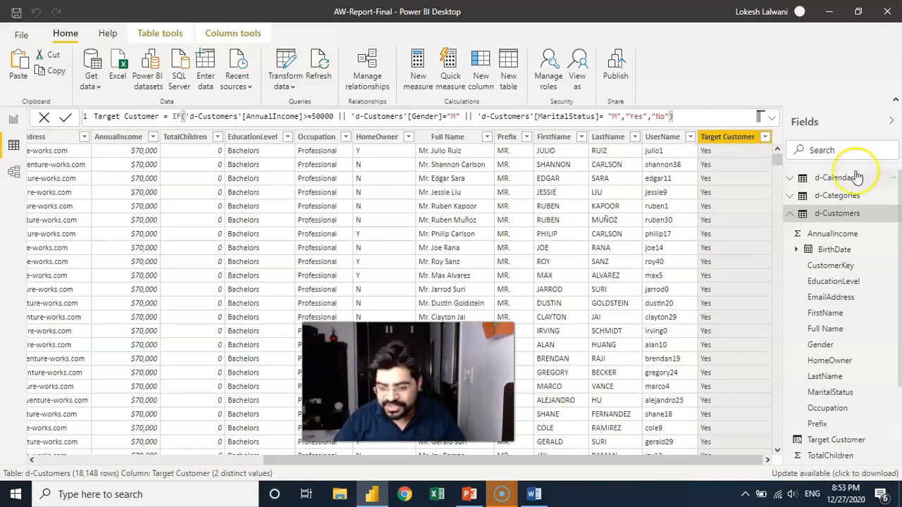
# Collapse d-Customers, open the d-Products table and select its ProductPrice column
pyautogui.click(790, 213)
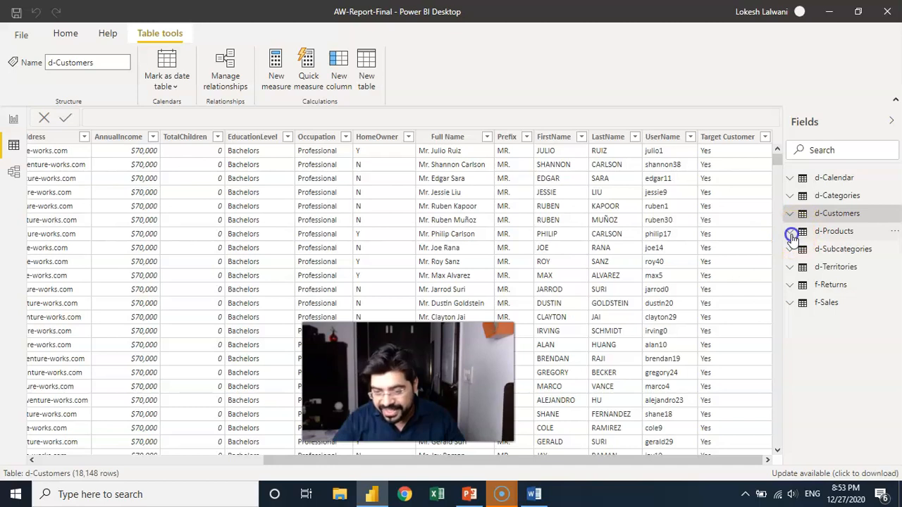
pyautogui.click(791, 234)
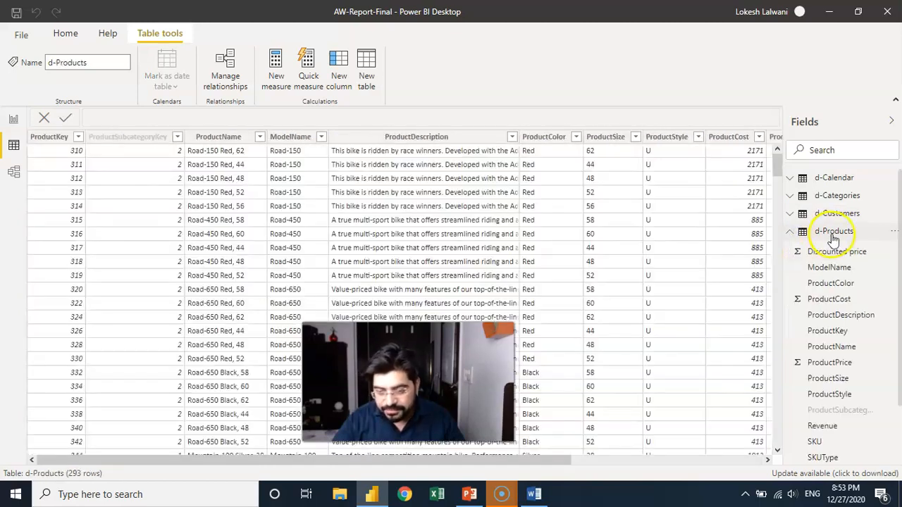
pyautogui.moveTo(483, 459); pyautogui.dragTo(720, 454)
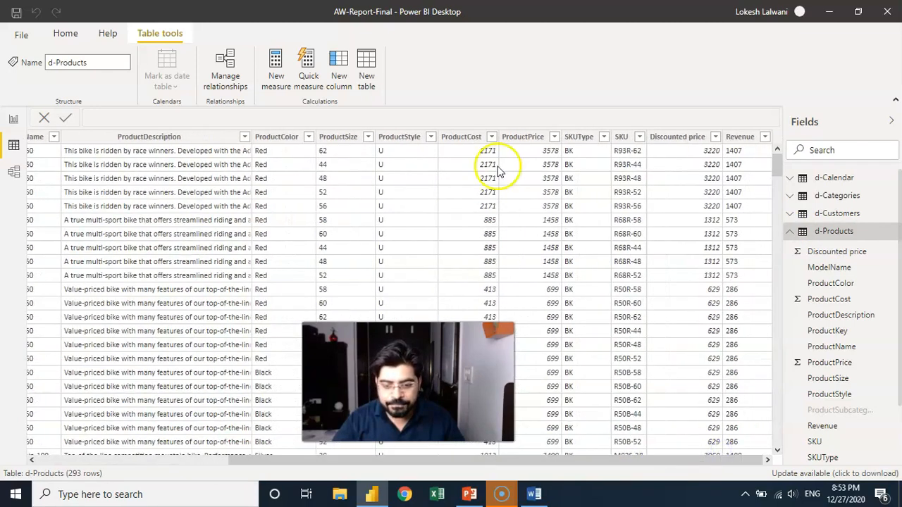
pyautogui.click(524, 143)
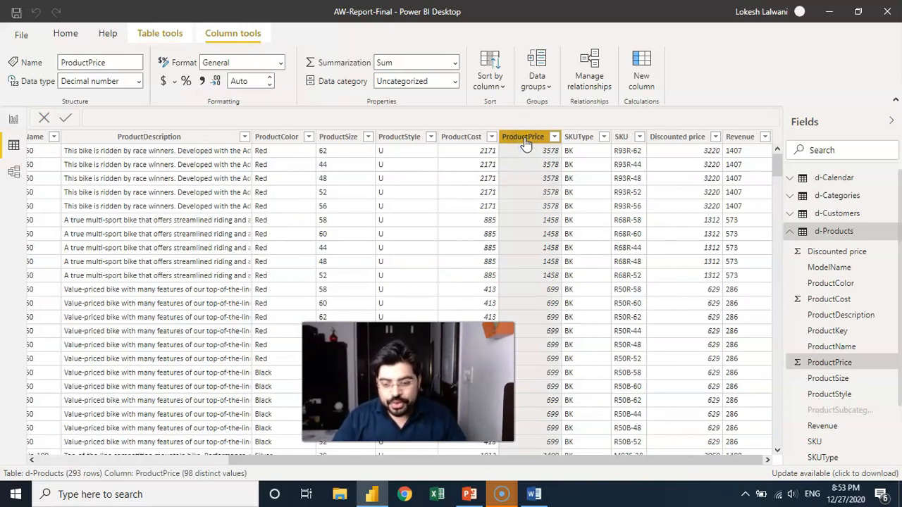
# Add a new calculated column to d-Products and name it Price Point
pyautogui.rightClick(525, 143)
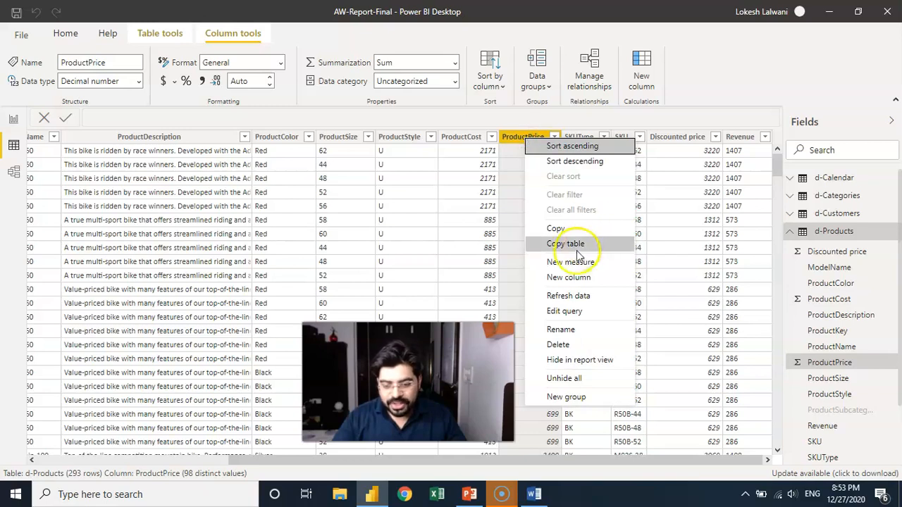
pyautogui.click(571, 278)
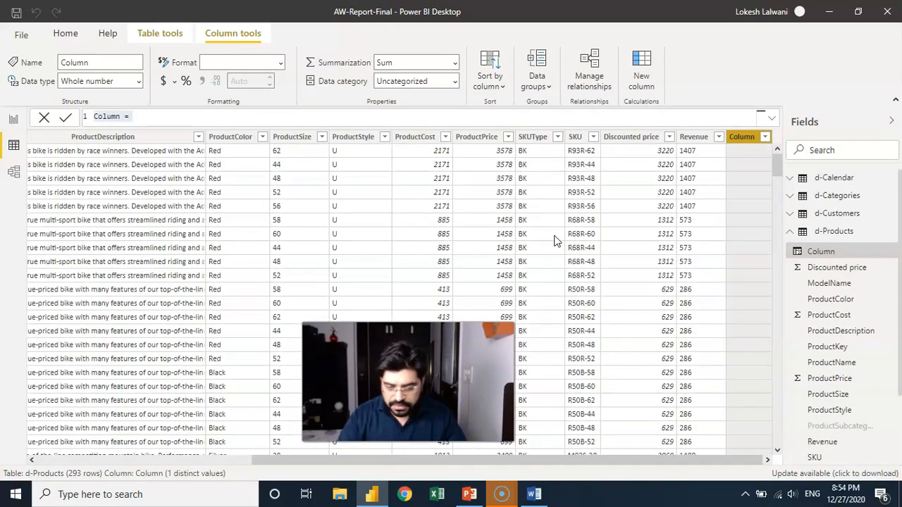
pyautogui.click(467, 114)
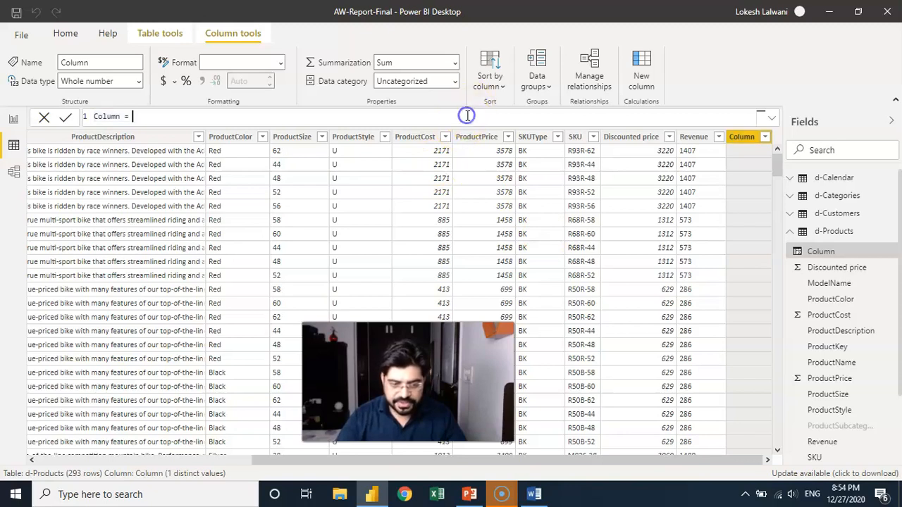
pyautogui.hotkey('ctrl', 'a')
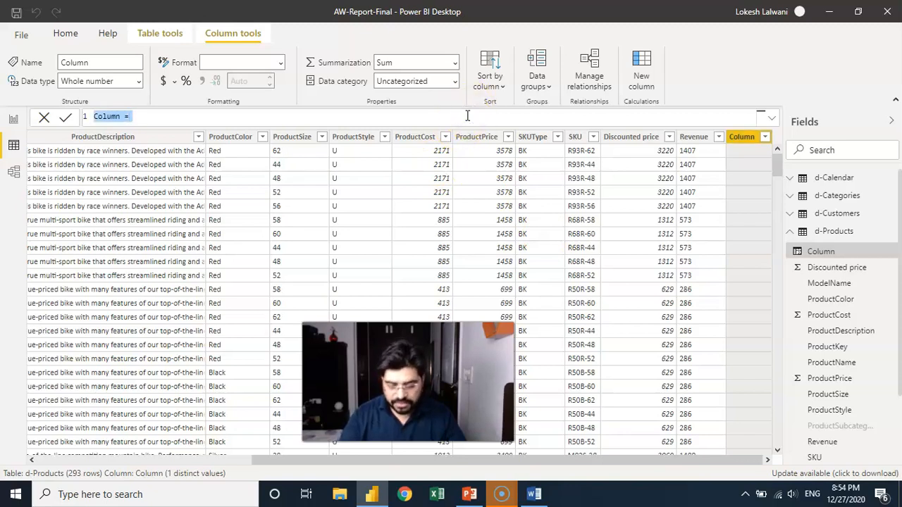
pyautogui.write('Price Point')
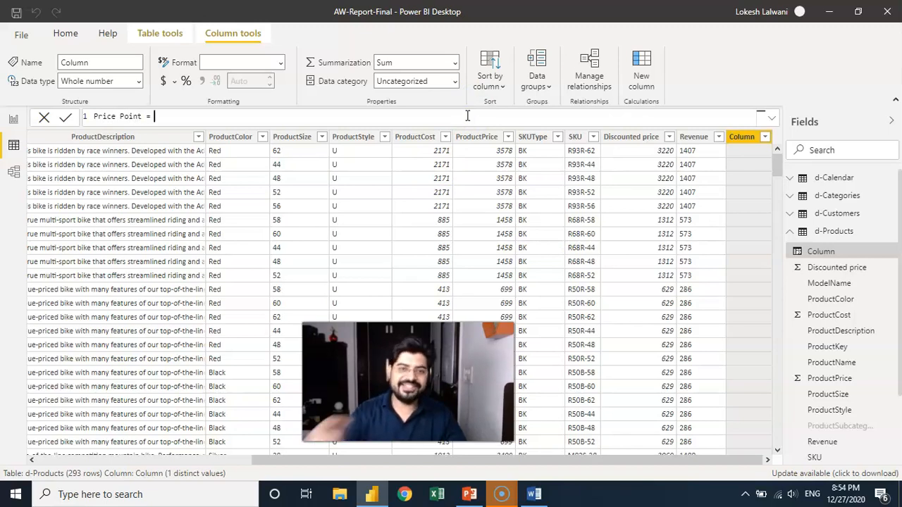
# Begin the Price Point formula with an IF that returns "Low" when 'd-Products'[ProductPrice] is <=500
pyautogui.write('if')
pyautogui.press('Tab')
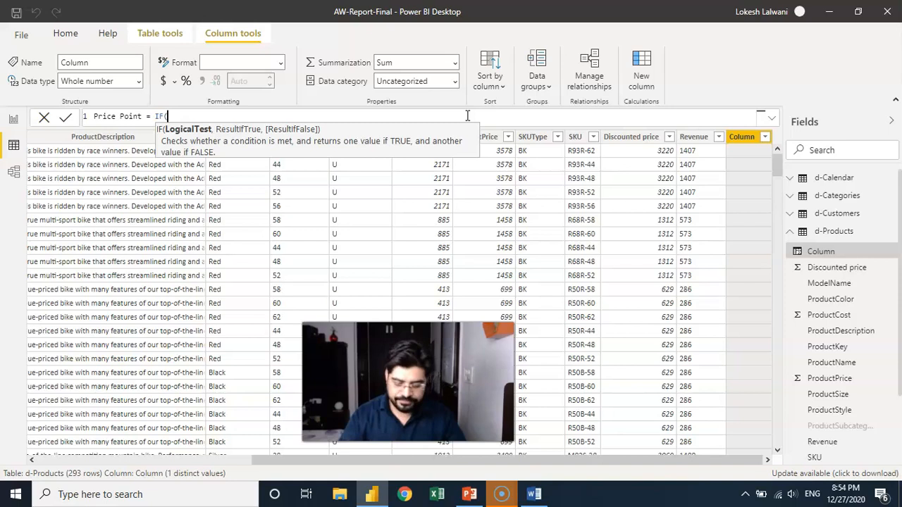
pyautogui.write('price')
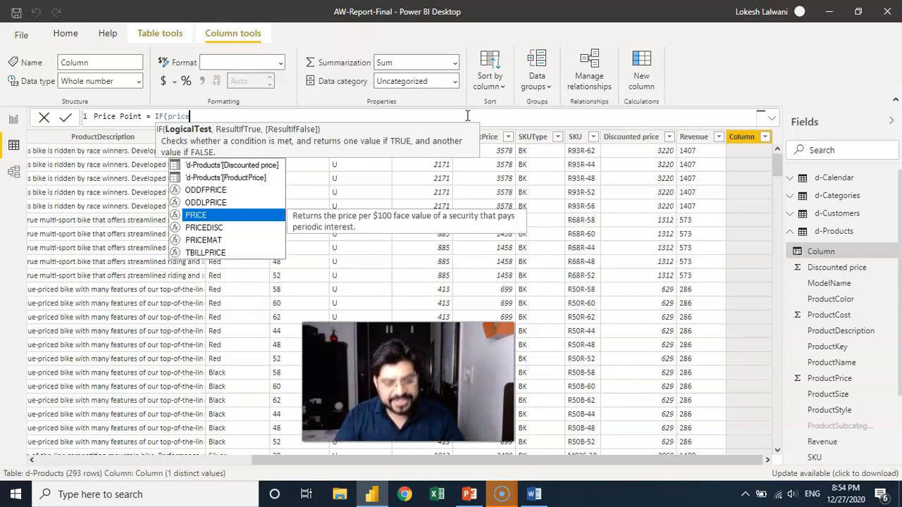
pyautogui.press('Up')
pyautogui.press('Up')
pyautogui.press('Up')
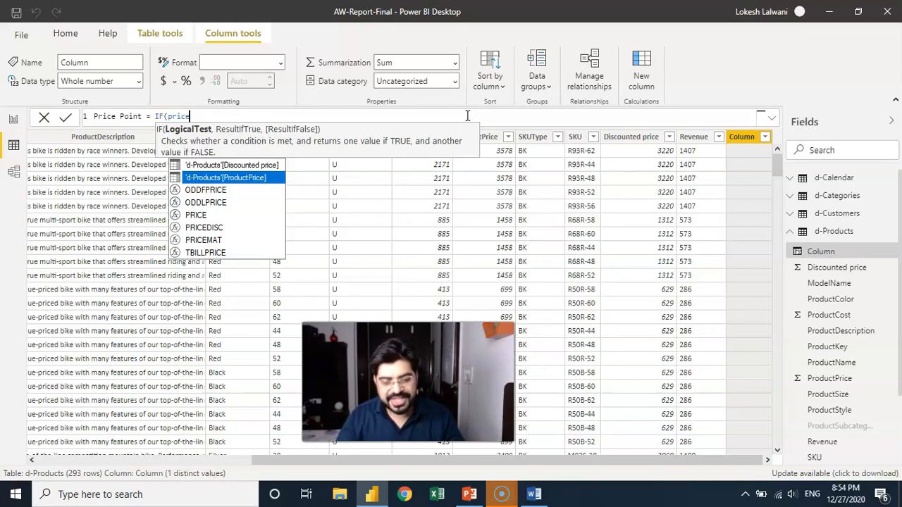
pyautogui.press('Tab')
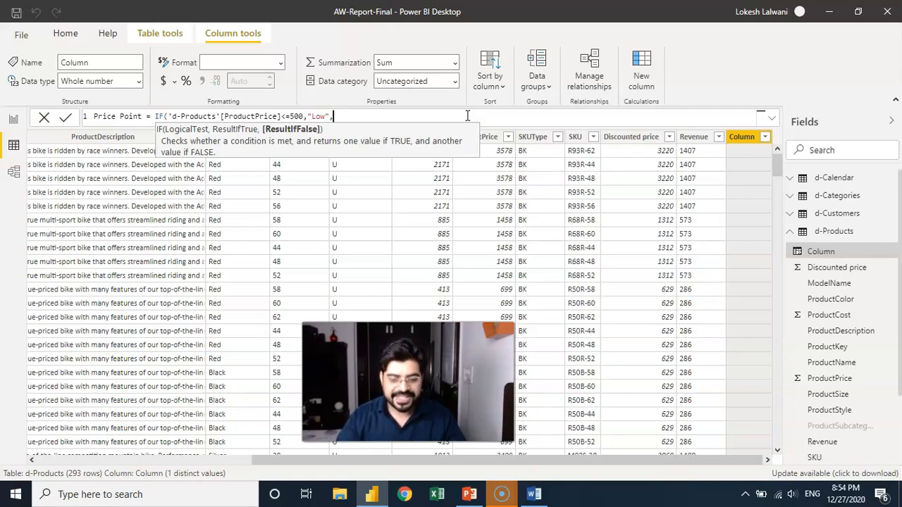
# Nest a second IF as the false result, testing whether 'd-Products'[ProductPrice] is <=1000
pyautogui.write('if')
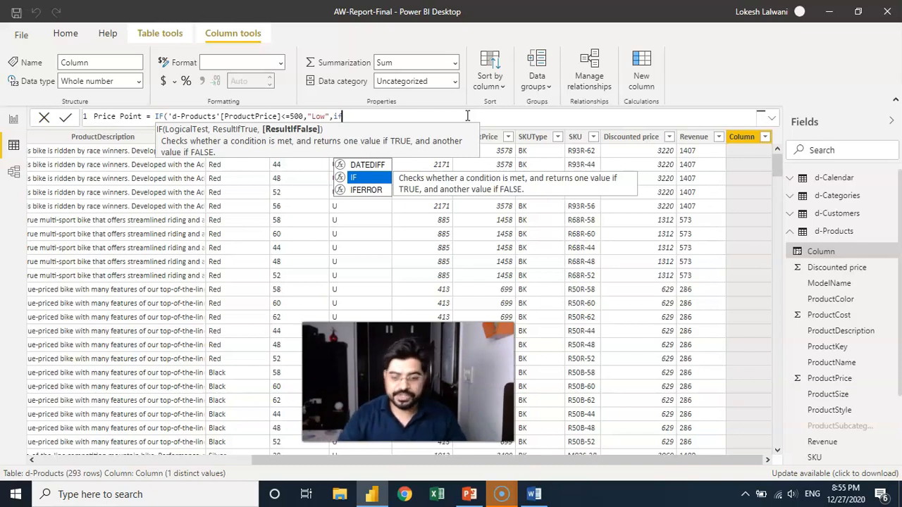
pyautogui.press('Tab')
pyautogui.write('price')
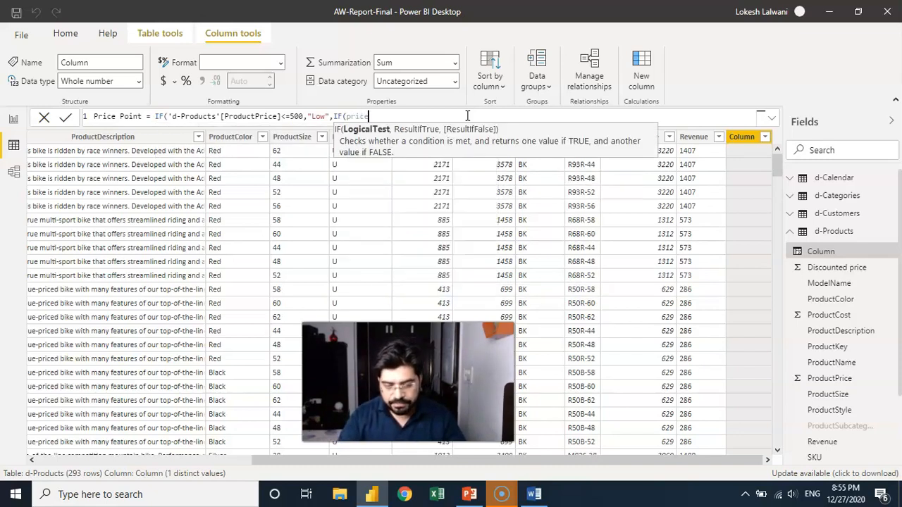
pyautogui.press('Up')
pyautogui.press('Up')
pyautogui.press('Up')
pyautogui.press('Tab')
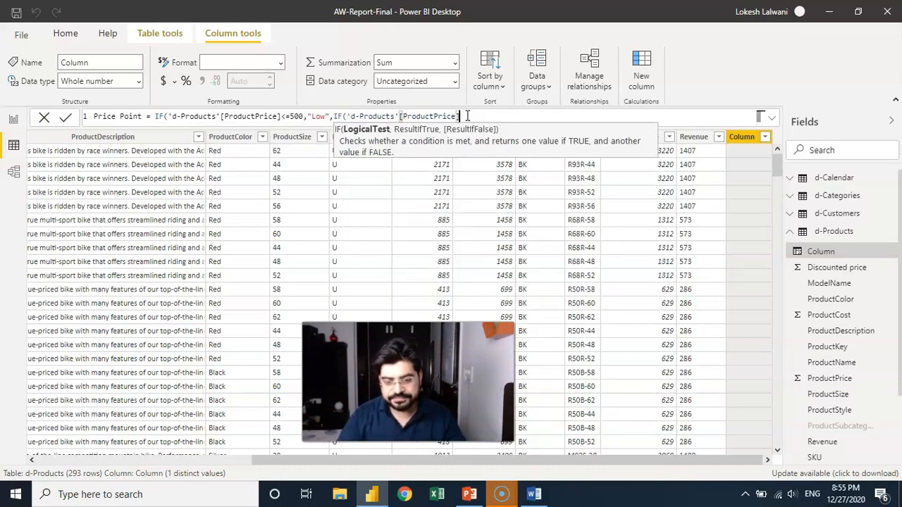
pyautogui.write('<')
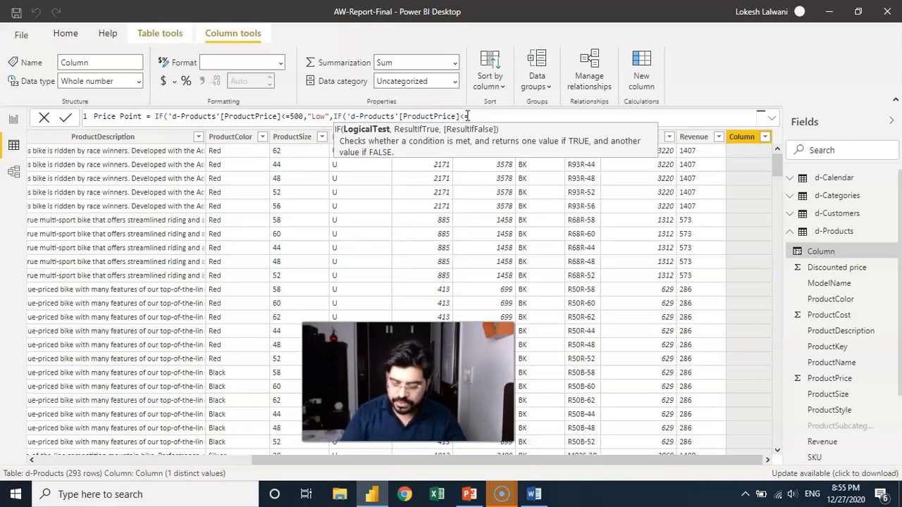
pyautogui.write('=1000,')
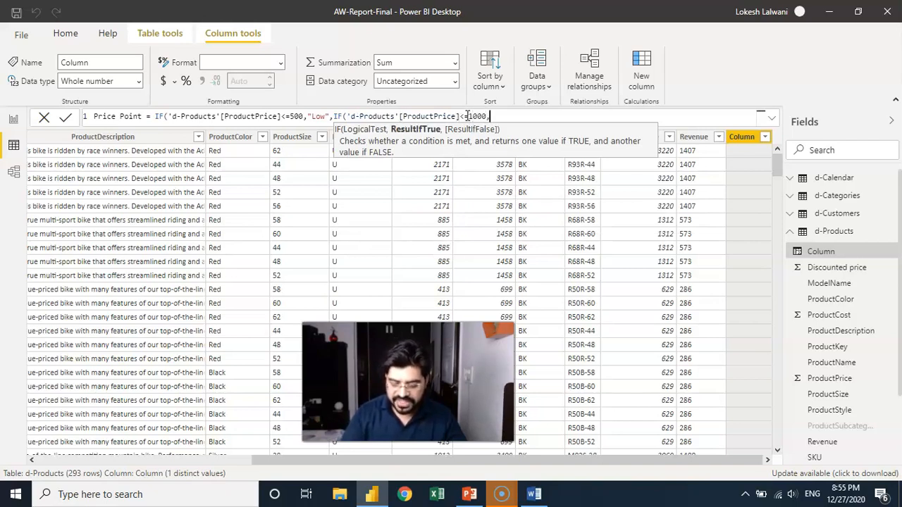
# Complete the nested IF with "Mid" and "High" as results, commit the formula, and list the Price Point column's distinct values
pyautogui.write('"Mid","Hi')
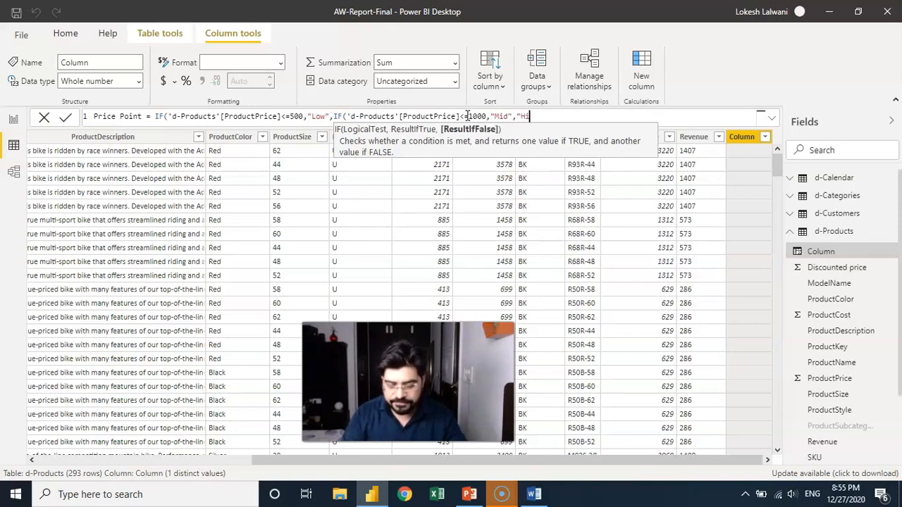
pyautogui.write('gh"')
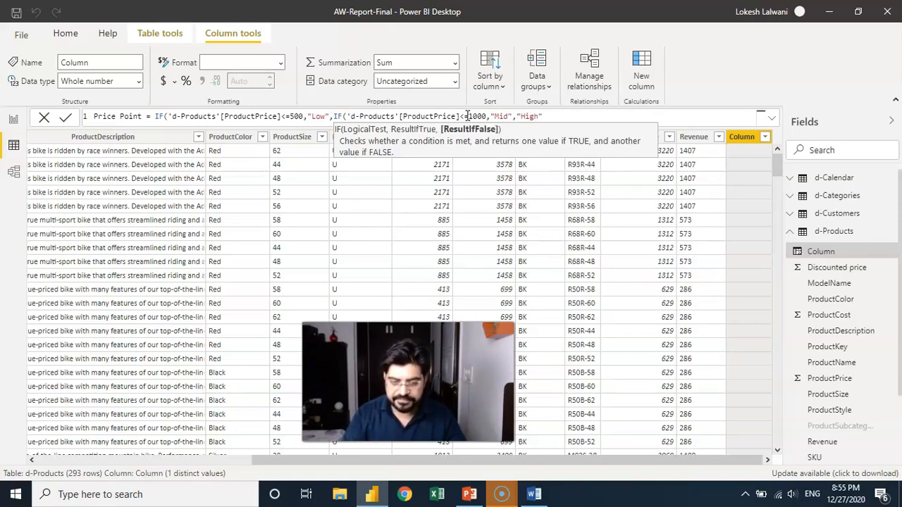
pyautogui.write('))')
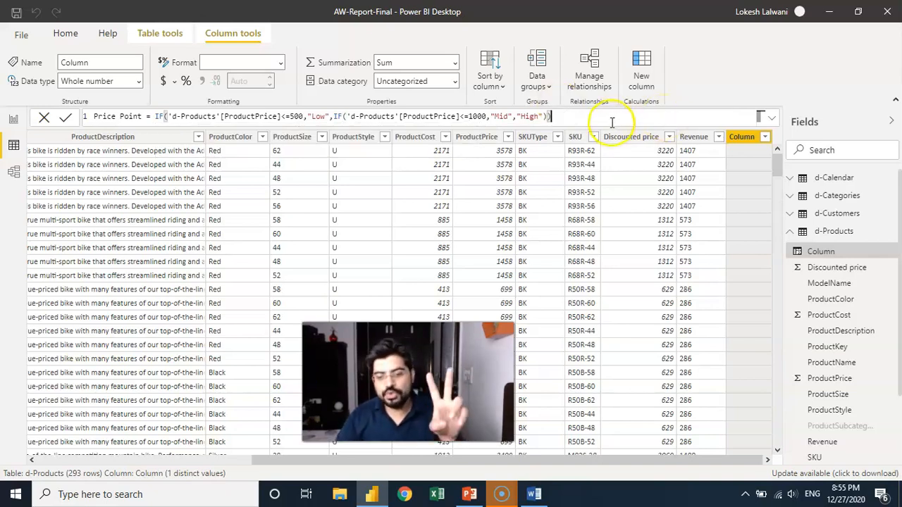
pyautogui.press('Return')
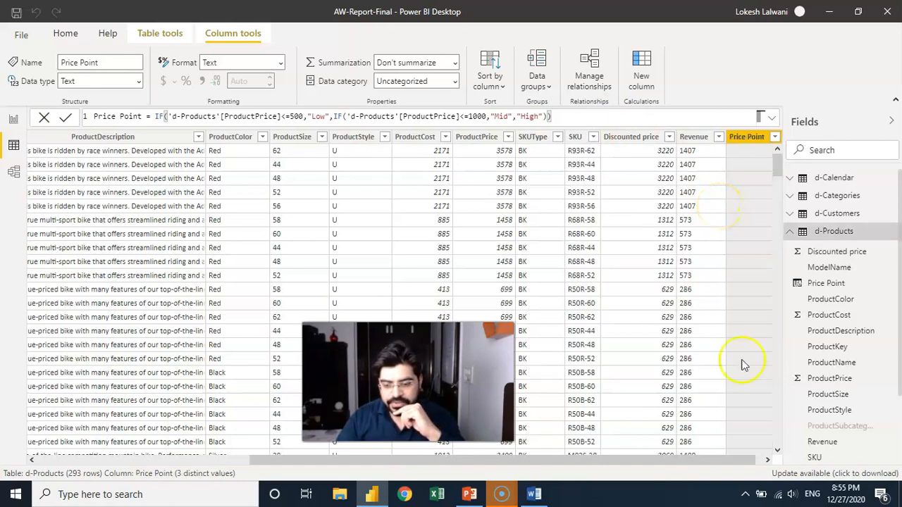
pyautogui.click(774, 137)
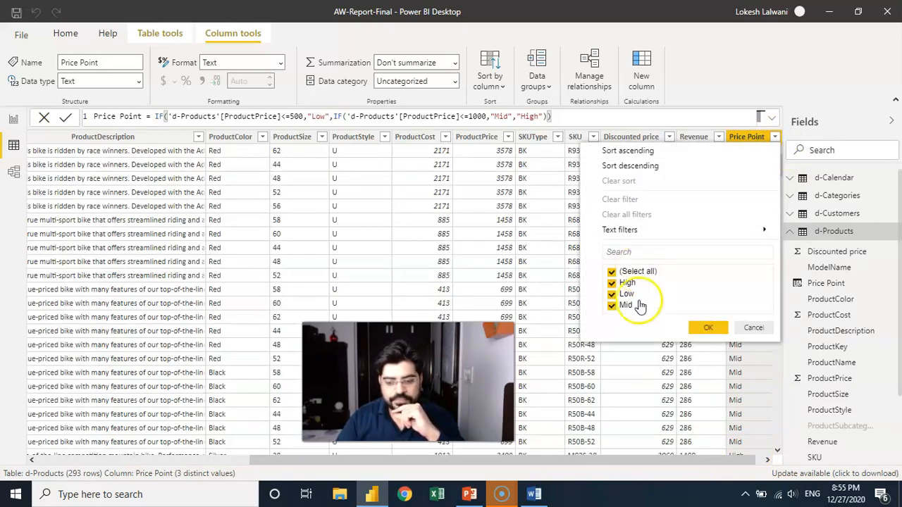
# Return to the report matrix and search the fields for "point"
pyautogui.click(13, 118)
pyautogui.click(14, 118)
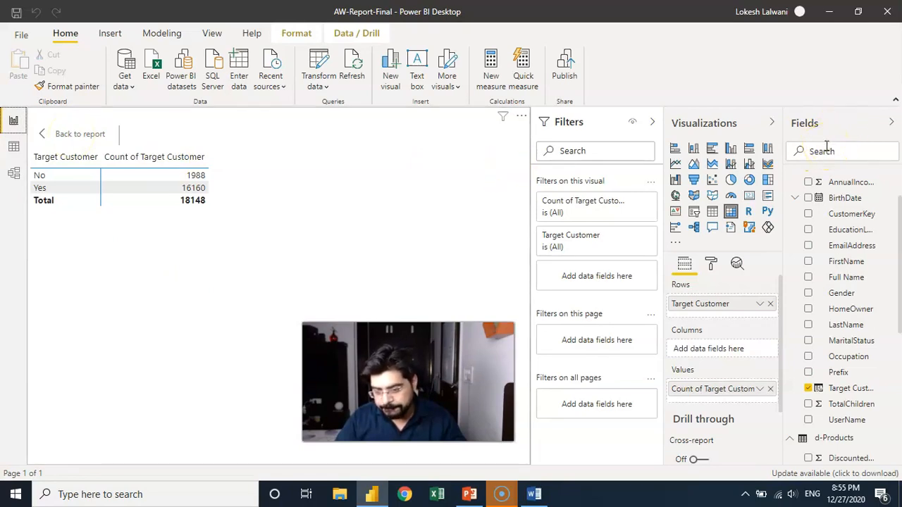
pyautogui.click(854, 149)
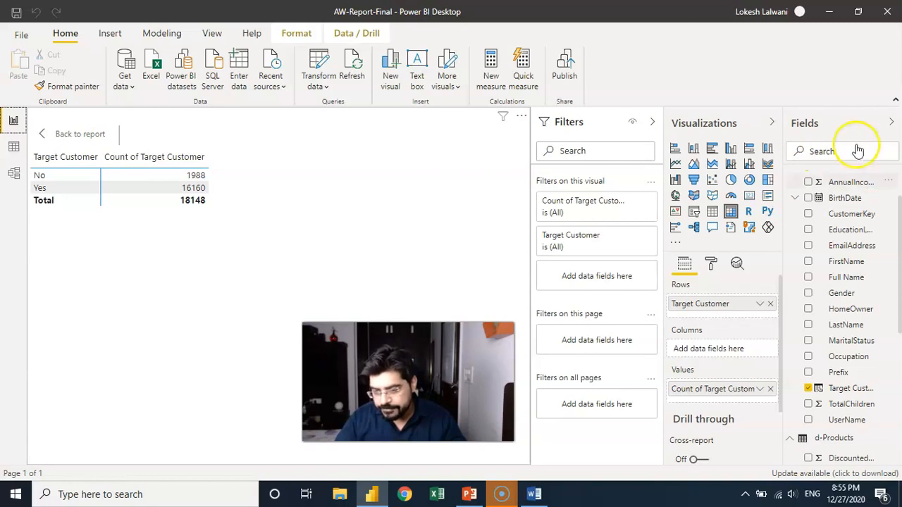
pyautogui.write('po')
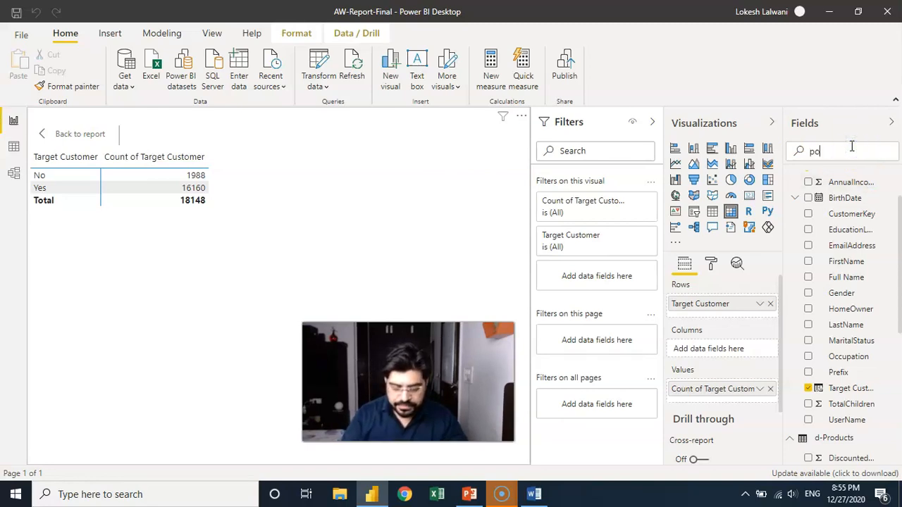
pyautogui.write('int')
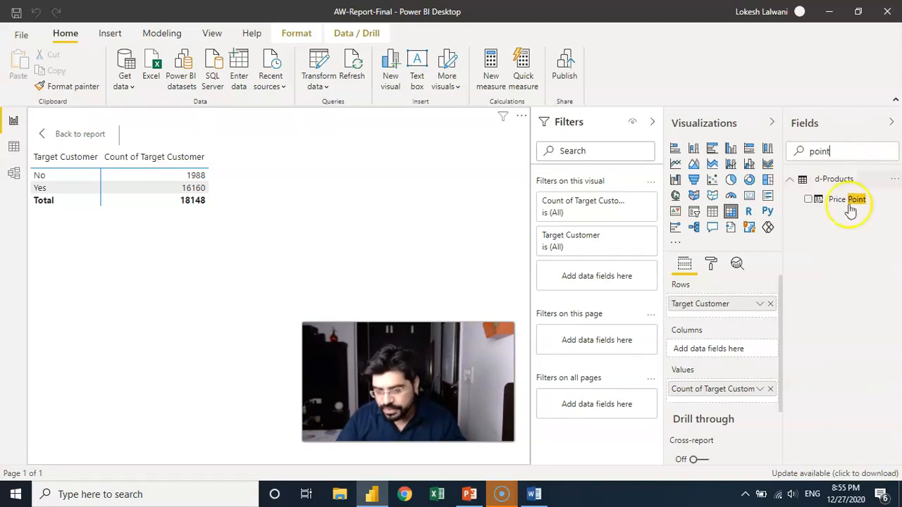
# Replace Target Customer with Price Point in both the rows and the values of the matrix
pyautogui.moveTo(852, 201); pyautogui.dragTo(733, 307)
pyautogui.click(771, 303)
pyautogui.moveTo(838, 201); pyautogui.dragTo(762, 390)
pyautogui.moveTo(861, 200); pyautogui.dragTo(762, 396)
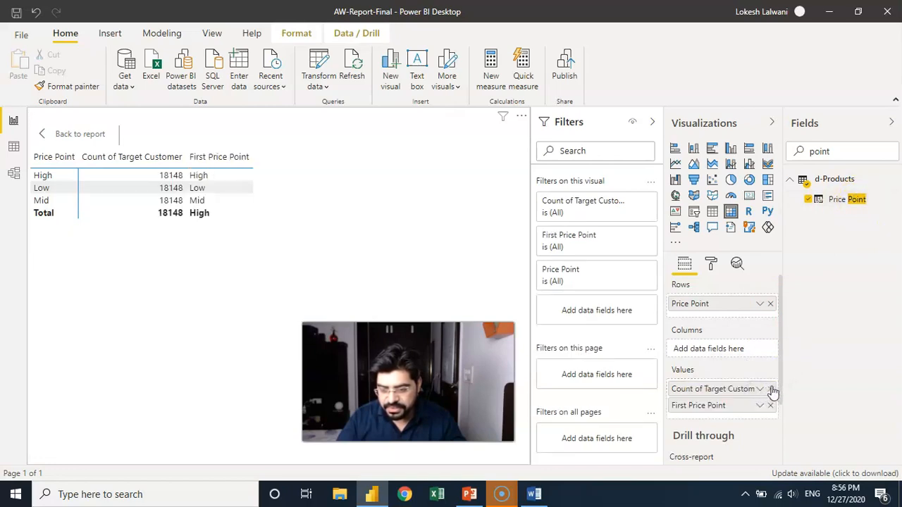
pyautogui.click(770, 389)
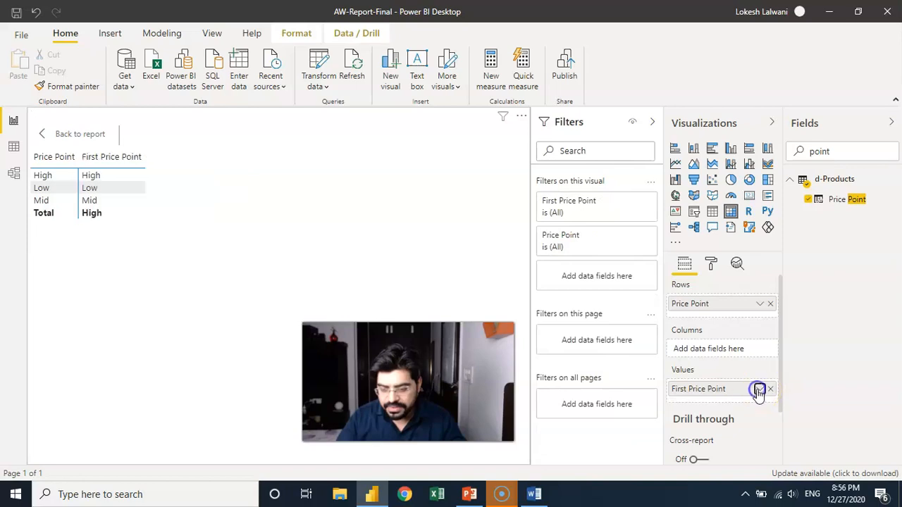
# Summarize the Price Point values by Count and sort the matrix by that count in descending order
pyautogui.click(758, 389)
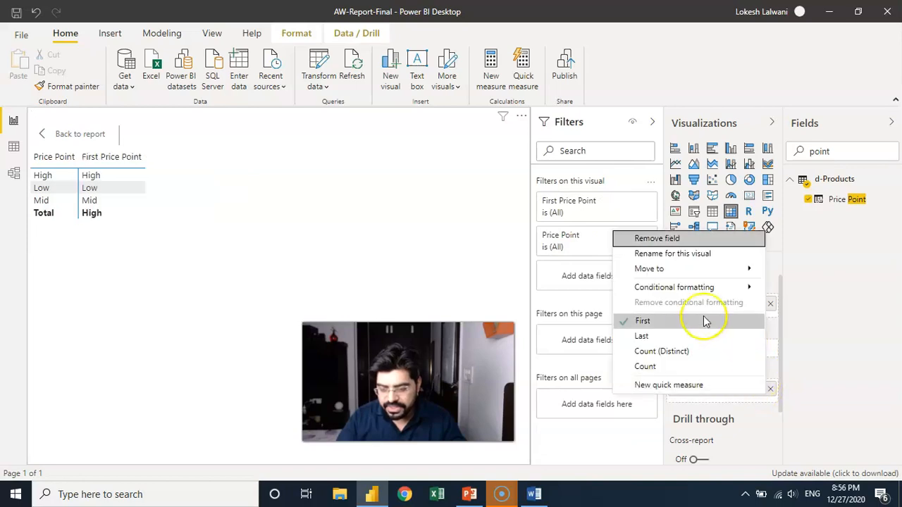
pyautogui.click(683, 366)
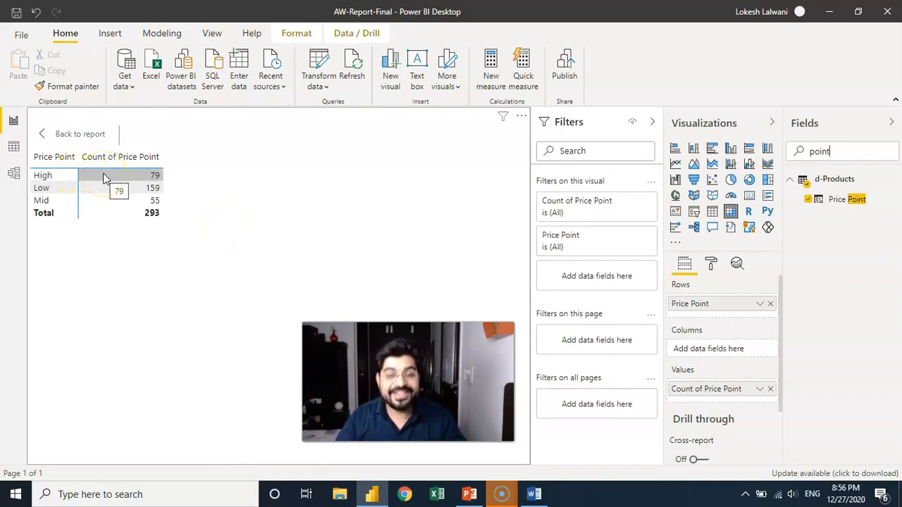
pyautogui.click(98, 189)
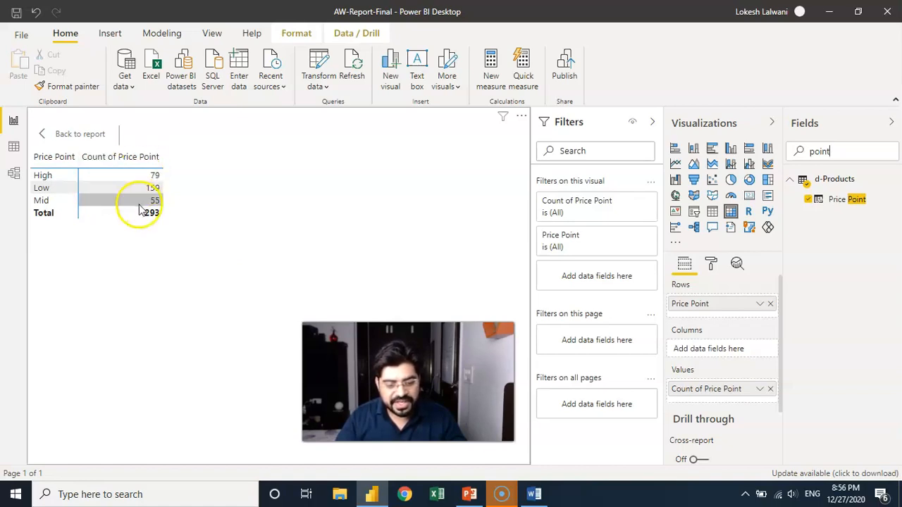
pyautogui.click(151, 161)
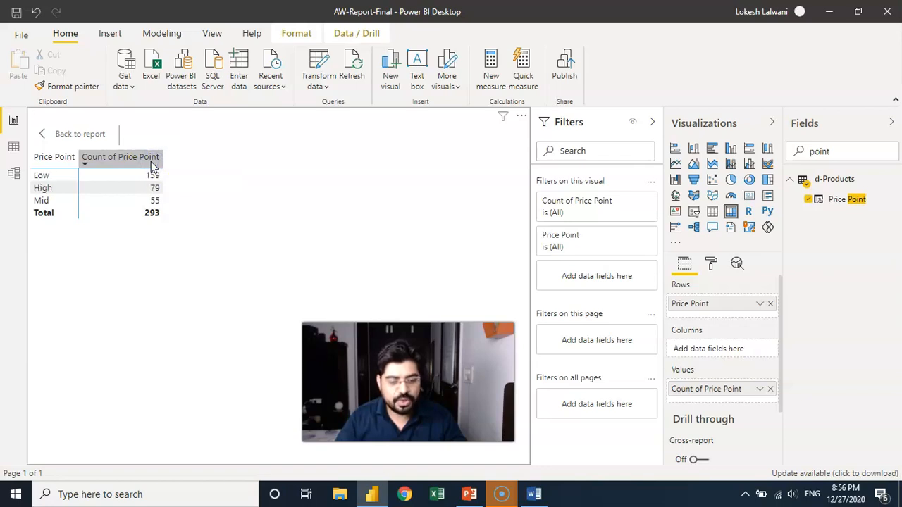